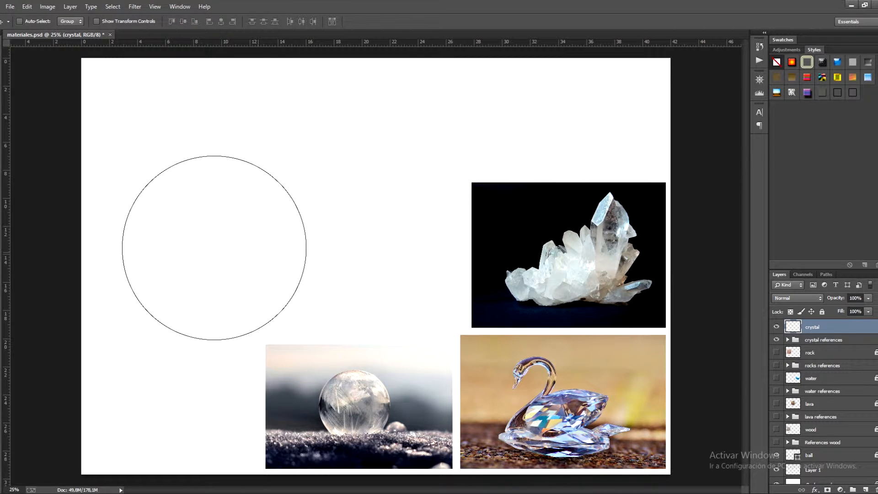
# - Set the brush's foreground colour to a dark bluish grey close to 3f4041
pyautogui.press('b')
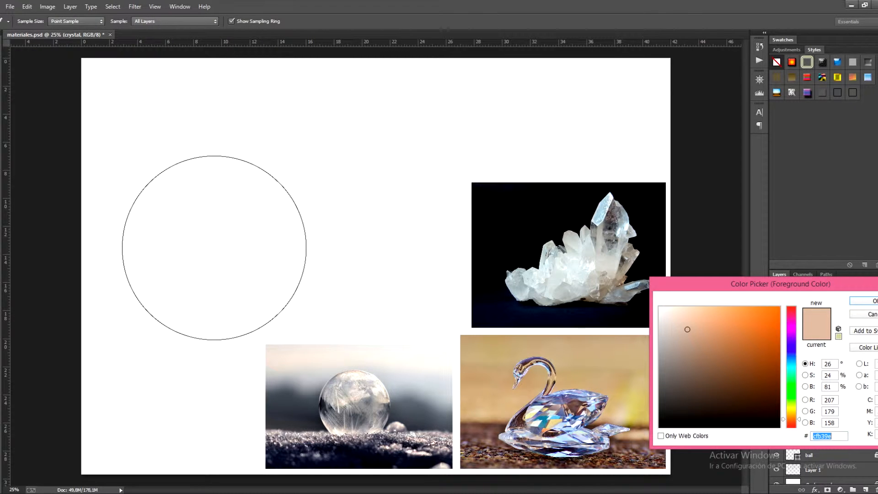
pyautogui.write('3f4041')
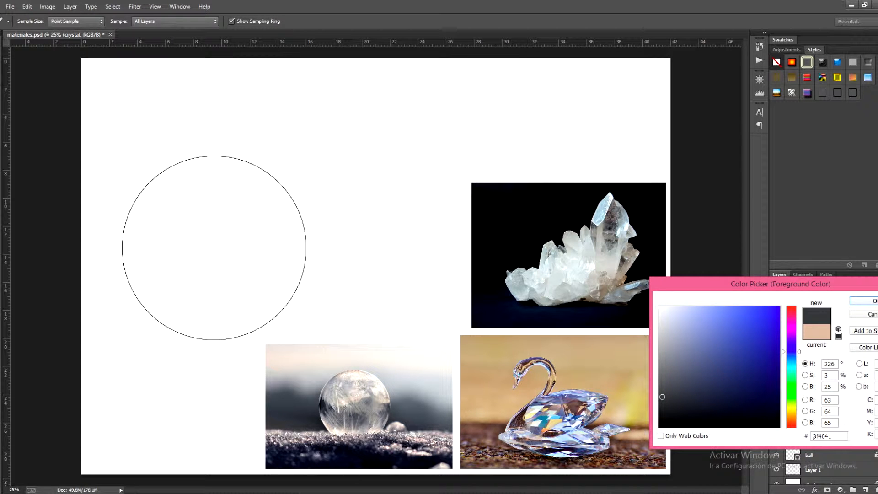
pyautogui.moveTo(662, 397); pyautogui.dragTo(668, 386)
pyautogui.press('Return')
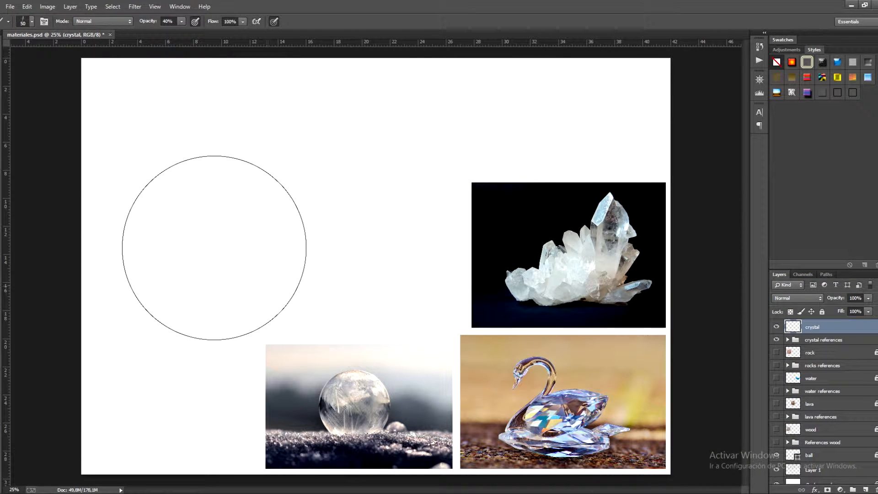
# - Paint dark grey curved bands inside the circle's lower-left and upper-right edges with a 250 px brush at 40% opacity
pyautogui.press(']')
pyautogui.moveTo(135, 259)
pyautogui.mouseDown()
pyautogui.moveTo(158, 304)
pyautogui.moveTo(137, 235)
pyautogui.moveTo(166, 311)
pyautogui.mouseUp()
pyautogui.moveTo(143, 227)
pyautogui.mouseDown()
pyautogui.moveTo(185, 311)
pyautogui.moveTo(201, 320)
pyautogui.moveTo(132, 238)
pyautogui.moveTo(211, 328)
pyautogui.mouseUp()
pyautogui.moveTo(151, 245); pyautogui.dragTo(206, 327)
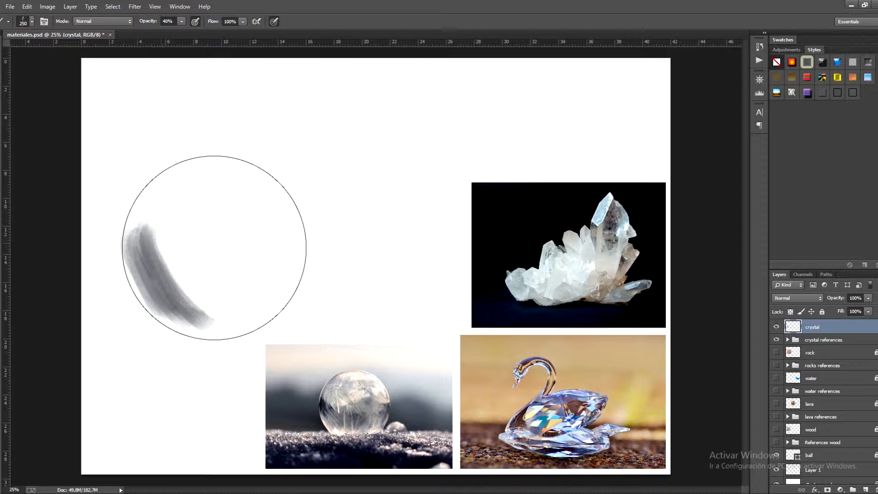
pyautogui.moveTo(149, 223)
pyautogui.mouseDown()
pyautogui.moveTo(206, 315)
pyautogui.moveTo(188, 278)
pyautogui.mouseUp()
pyautogui.moveTo(215, 176)
pyautogui.mouseDown()
pyautogui.moveTo(281, 242)
pyautogui.moveTo(291, 221)
pyautogui.moveTo(292, 254)
pyautogui.moveTo(284, 257)
pyautogui.mouseUp()
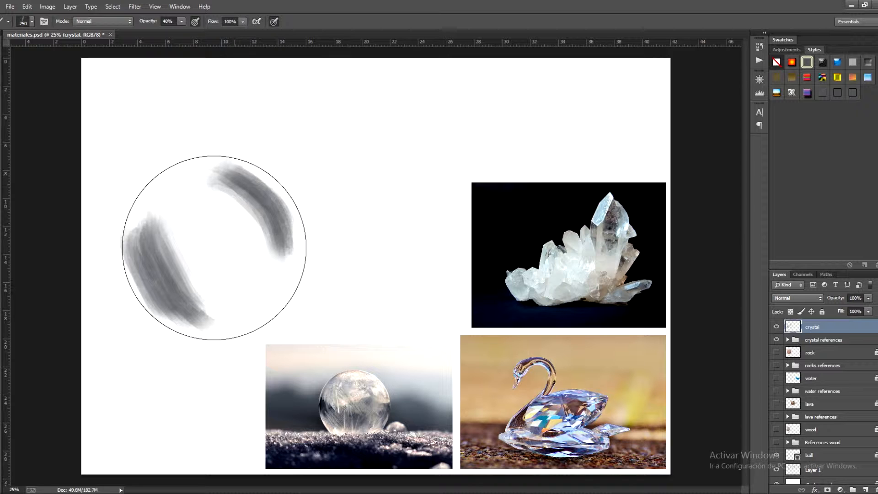
# - Join the dark bands into a ring around the sphere and fill its centre with light grey
pyautogui.moveTo(267, 197)
pyautogui.mouseDown()
pyautogui.moveTo(288, 263)
pyautogui.moveTo(279, 263)
pyautogui.mouseUp()
pyautogui.moveTo(250, 180)
pyautogui.mouseDown()
pyautogui.moveTo(205, 204)
pyautogui.moveTo(192, 309)
pyautogui.moveTo(228, 307)
pyautogui.moveTo(206, 306)
pyautogui.mouseUp()
pyautogui.moveTo(215, 183)
pyautogui.mouseDown()
pyautogui.moveTo(246, 301)
pyautogui.moveTo(252, 288)
pyautogui.mouseUp()
pyautogui.moveTo(197, 196)
pyautogui.mouseDown()
pyautogui.moveTo(256, 279)
pyautogui.moveTo(233, 279)
pyautogui.mouseUp()
pyautogui.moveTo(215, 208)
pyautogui.mouseDown()
pyautogui.moveTo(263, 272)
pyautogui.moveTo(258, 285)
pyautogui.mouseUp()
pyautogui.moveTo(183, 240); pyautogui.dragTo(272, 292)
pyautogui.moveTo(205, 201); pyautogui.dragTo(268, 231)
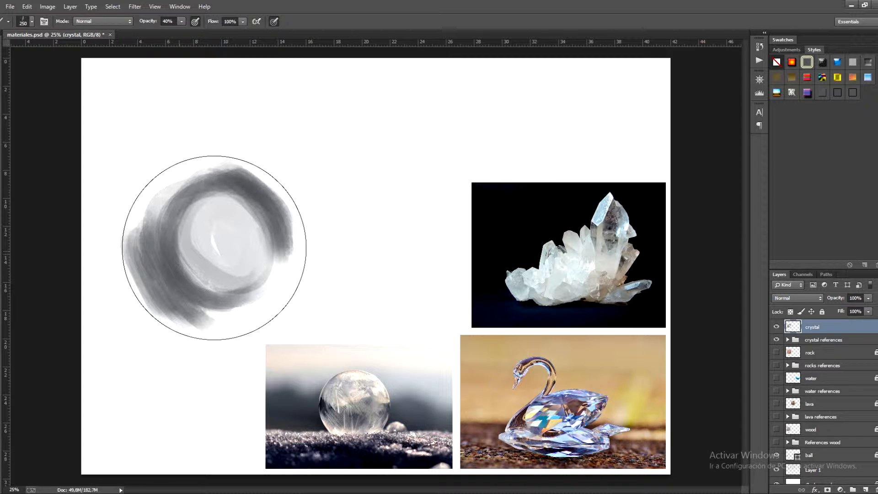
# - Fill the area between the dark ring and the circle outline with soft light grey strokes all around
pyautogui.moveTo(138, 219)
pyautogui.mouseDown()
pyautogui.moveTo(139, 260)
pyautogui.moveTo(151, 199)
pyautogui.moveTo(208, 170)
pyautogui.moveTo(195, 166)
pyautogui.moveTo(220, 170)
pyautogui.moveTo(183, 178)
pyautogui.moveTo(141, 232)
pyautogui.mouseUp()
pyautogui.keyDown('alt'); pyautogui.click(179, 170); pyautogui.keyUp('alt')
pyautogui.moveTo(192, 178)
pyautogui.mouseDown()
pyautogui.moveTo(176, 185)
pyautogui.moveTo(139, 240)
pyautogui.moveTo(134, 272)
pyautogui.mouseUp()
pyautogui.moveTo(133, 229); pyautogui.dragTo(172, 315)
pyautogui.moveTo(141, 265)
pyautogui.mouseDown()
pyautogui.moveTo(195, 320)
pyautogui.moveTo(182, 314)
pyautogui.moveTo(254, 311)
pyautogui.moveTo(265, 289)
pyautogui.mouseUp()
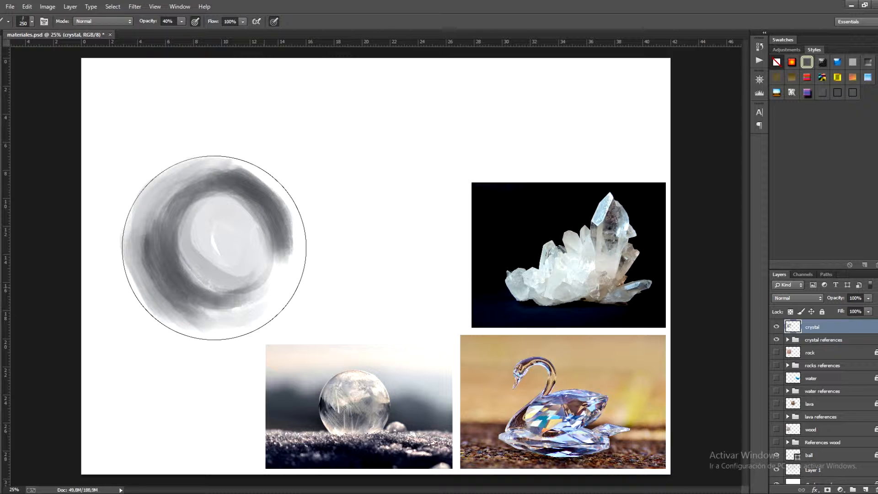
pyautogui.moveTo(221, 326); pyautogui.dragTo(264, 288)
pyautogui.moveTo(249, 324)
pyautogui.mouseDown()
pyautogui.moveTo(283, 240)
pyautogui.moveTo(272, 210)
pyautogui.moveTo(236, 176)
pyautogui.moveTo(287, 238)
pyautogui.mouseUp()
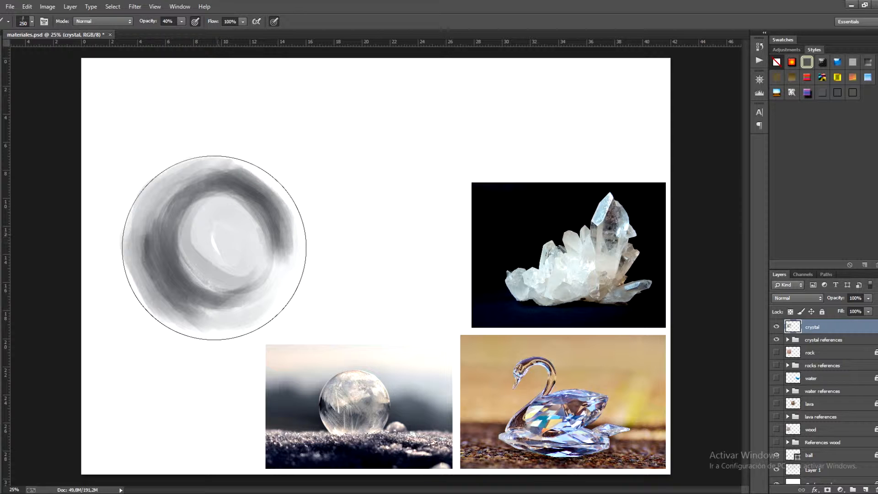
# - Darken the sphere's central disc to a mid grey and soften the ring at its lower right
pyautogui.moveTo(207, 203)
pyautogui.mouseDown()
pyautogui.moveTo(256, 228)
pyautogui.moveTo(228, 215)
pyautogui.moveTo(235, 241)
pyautogui.mouseUp()
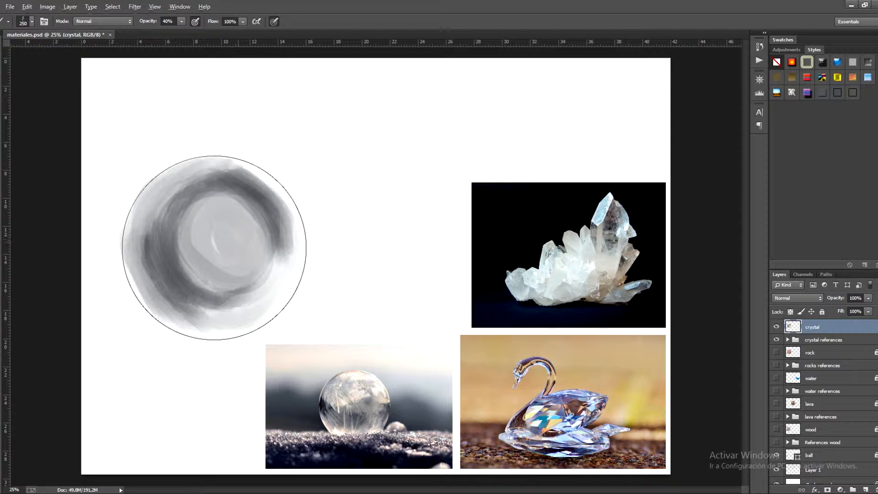
pyautogui.moveTo(213, 194)
pyautogui.mouseDown()
pyautogui.moveTo(220, 293)
pyautogui.moveTo(171, 243)
pyautogui.moveTo(226, 294)
pyautogui.moveTo(270, 222)
pyautogui.moveTo(247, 201)
pyautogui.mouseUp()
pyautogui.moveTo(269, 279)
pyautogui.mouseDown()
pyautogui.moveTo(211, 313)
pyautogui.moveTo(252, 304)
pyautogui.mouseUp()
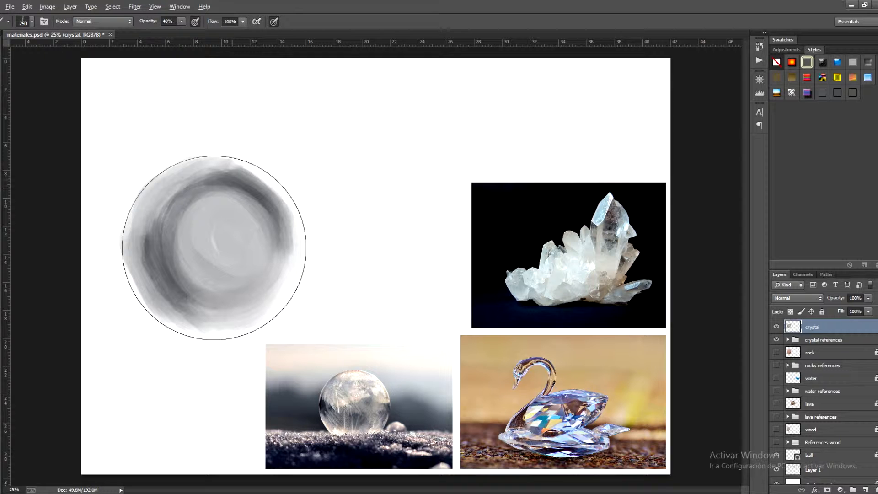
# - Deepen the dark grey shadow along the sphere's left and lower-left side
pyautogui.moveTo(136, 243); pyautogui.dragTo(151, 288)
pyautogui.moveTo(137, 238)
pyautogui.mouseDown()
pyautogui.moveTo(141, 276)
pyautogui.moveTo(165, 305)
pyautogui.mouseUp()
pyautogui.moveTo(167, 308)
pyautogui.mouseDown()
pyautogui.moveTo(139, 242)
pyautogui.moveTo(169, 307)
pyautogui.moveTo(211, 313)
pyautogui.moveTo(219, 306)
pyautogui.moveTo(237, 320)
pyautogui.mouseUp()
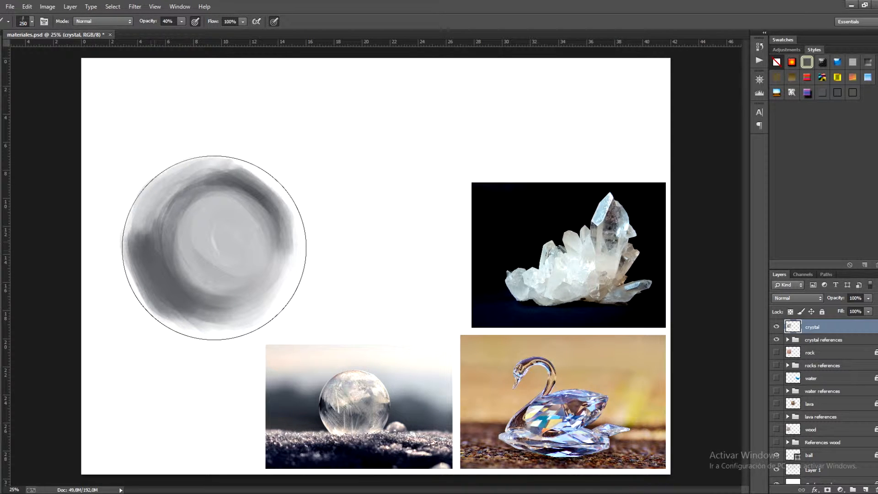
# - Paint a thin dark edge up the sphere's left side and along its bottom rim with a 100 px brush
pyautogui.press('[')
pyautogui.press('[')
pyautogui.press('[')
pyautogui.press('[')
pyautogui.moveTo(136, 239); pyautogui.dragTo(139, 197)
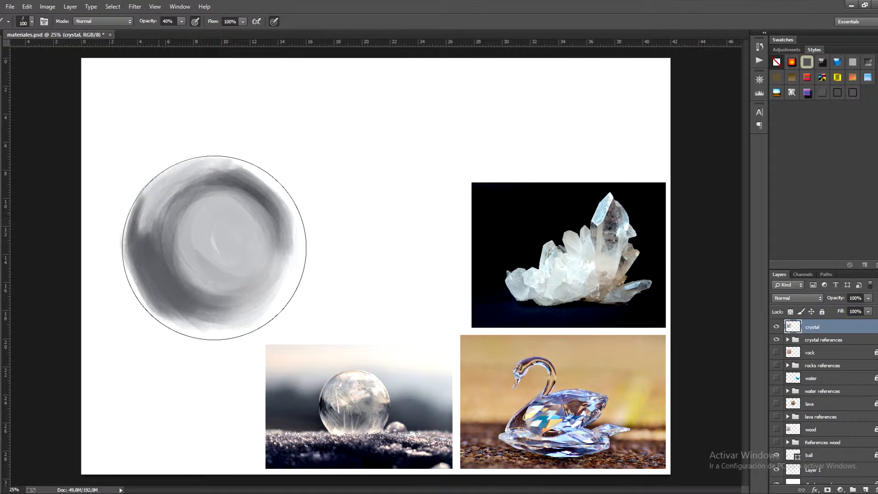
pyautogui.moveTo(128, 259)
pyautogui.mouseDown()
pyautogui.moveTo(135, 287)
pyautogui.moveTo(177, 325)
pyautogui.moveTo(231, 331)
pyautogui.mouseUp()
# - Blend the left, upper-left and bottom rims using greys sampled from the sphere
pyautogui.keyDown('alt'); pyautogui.click(131, 271); pyautogui.keyUp('alt')
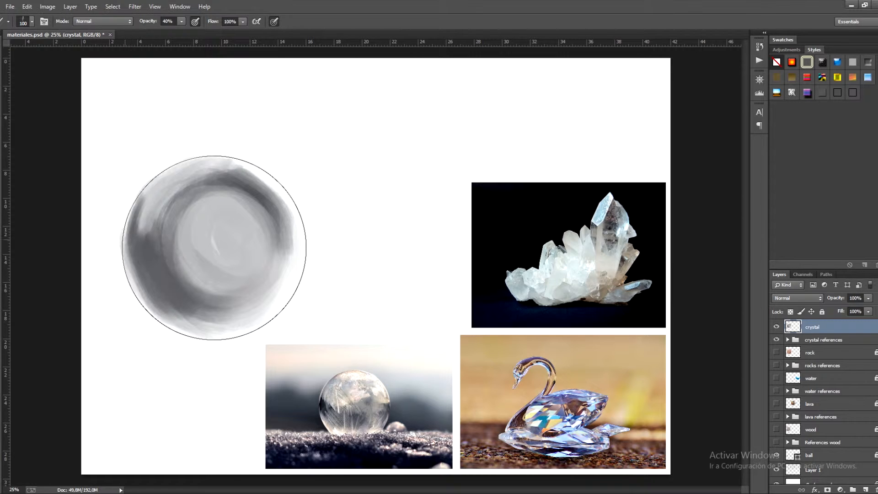
pyautogui.moveTo(131, 260)
pyautogui.mouseDown()
pyautogui.moveTo(135, 215)
pyautogui.moveTo(162, 176)
pyautogui.mouseUp()
pyautogui.keyDown('alt'); pyautogui.click(146, 247); pyautogui.keyUp('alt')
pyautogui.moveTo(138, 210); pyautogui.dragTo(151, 187)
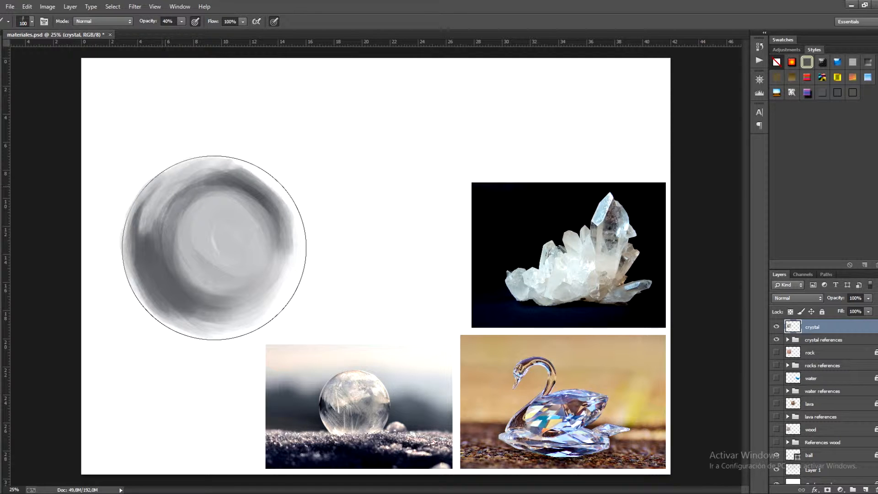
pyautogui.keyDown('alt'); pyautogui.click(150, 213); pyautogui.keyUp('alt')
pyautogui.moveTo(193, 323); pyautogui.dragTo(178, 317)
# - Stroke light grey along the sphere's right edge and undo the last stroke
pyautogui.moveTo(238, 168)
pyautogui.mouseDown()
pyautogui.moveTo(278, 192)
pyautogui.moveTo(289, 293)
pyautogui.mouseUp()
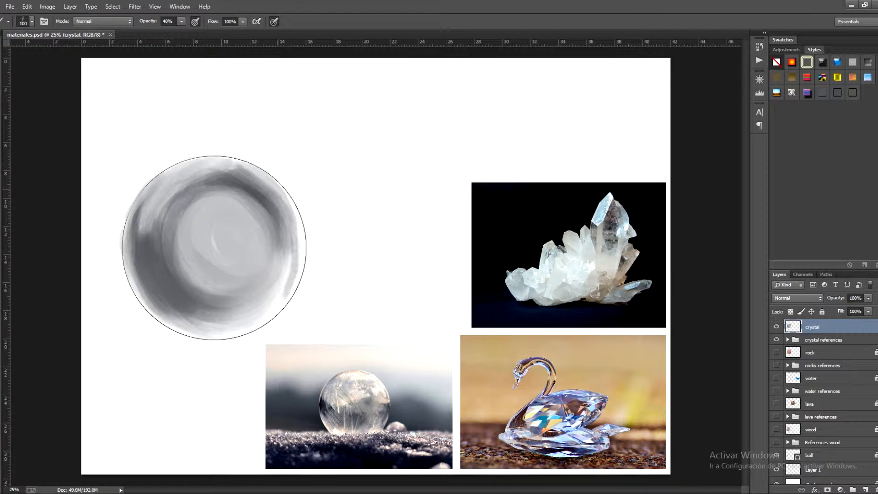
pyautogui.moveTo(287, 252)
pyautogui.mouseDown()
pyautogui.moveTo(282, 300)
pyautogui.moveTo(263, 319)
pyautogui.moveTo(299, 263)
pyautogui.moveTo(299, 228)
pyautogui.mouseUp()
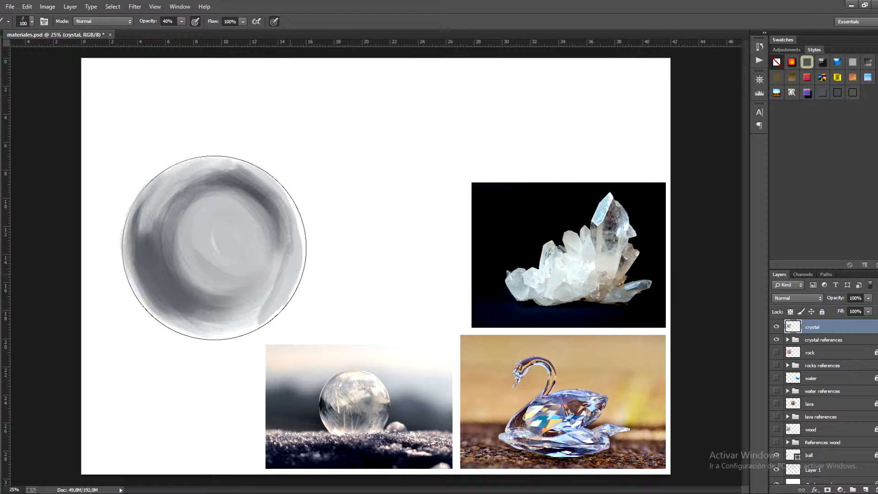
pyautogui.hotkey('ctrl', 'z')
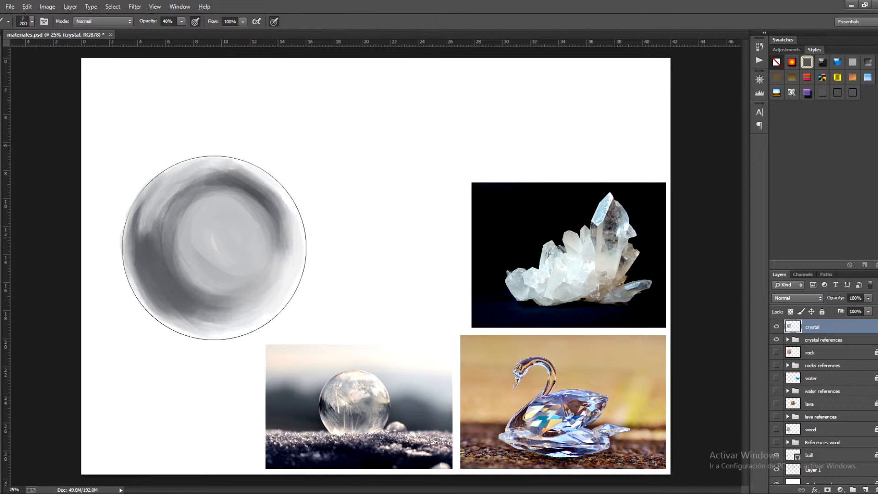
# - Paint white highlights on the sphere's upper left, the central disc's lower right and the lower-right rim
pyautogui.moveTo(152, 224)
pyautogui.mouseDown()
pyautogui.moveTo(160, 199)
pyautogui.moveTo(206, 170)
pyautogui.mouseUp()
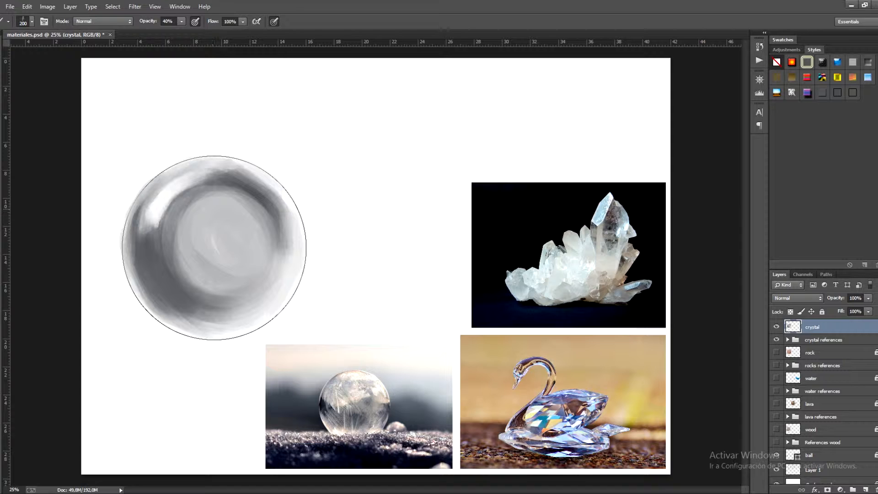
pyautogui.moveTo(247, 275); pyautogui.dragTo(259, 253)
pyautogui.moveTo(249, 313); pyautogui.dragTo(271, 292)
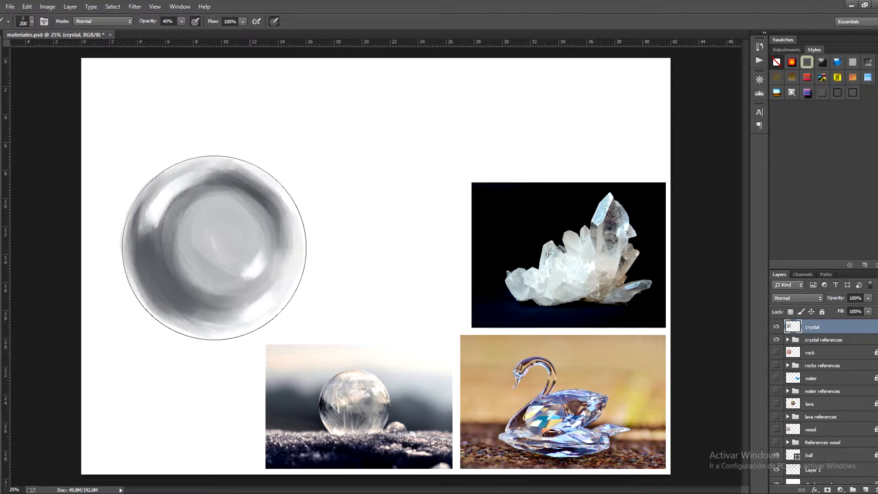
pyautogui.moveTo(282, 257)
pyautogui.mouseDown()
pyautogui.moveTo(274, 285)
pyautogui.moveTo(236, 317)
pyautogui.mouseUp()
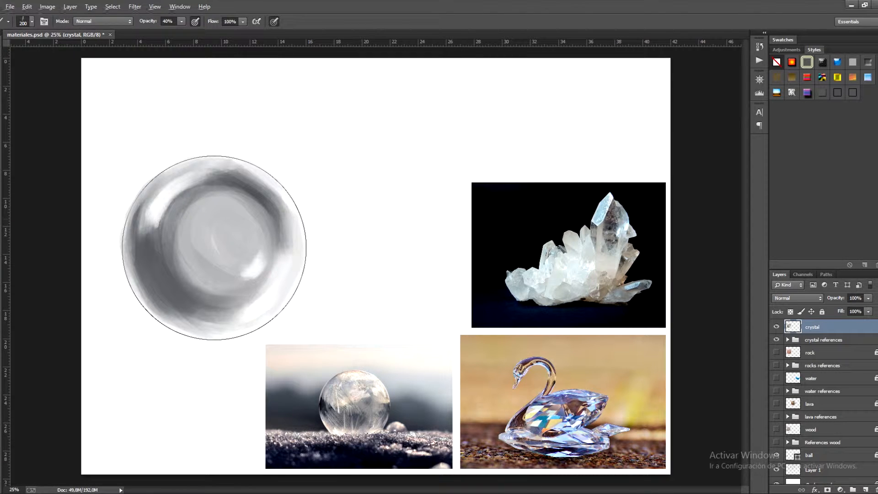
# - Lighten the left of the central disc and the lower-left band, and darken the bottom shadow with sampled grey
pyautogui.moveTo(196, 256)
pyautogui.mouseDown()
pyautogui.moveTo(187, 231)
pyautogui.moveTo(201, 251)
pyautogui.moveTo(191, 258)
pyautogui.mouseUp()
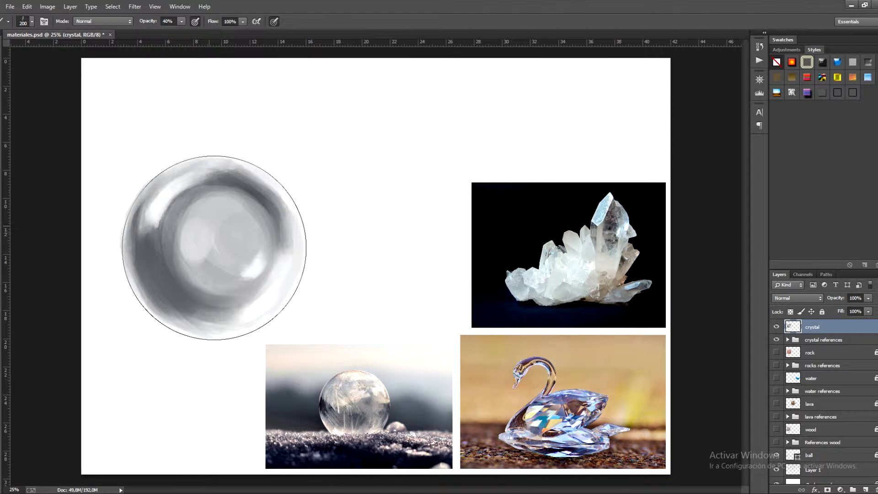
pyautogui.moveTo(176, 238)
pyautogui.mouseDown()
pyautogui.moveTo(180, 272)
pyautogui.moveTo(170, 227)
pyautogui.mouseUp()
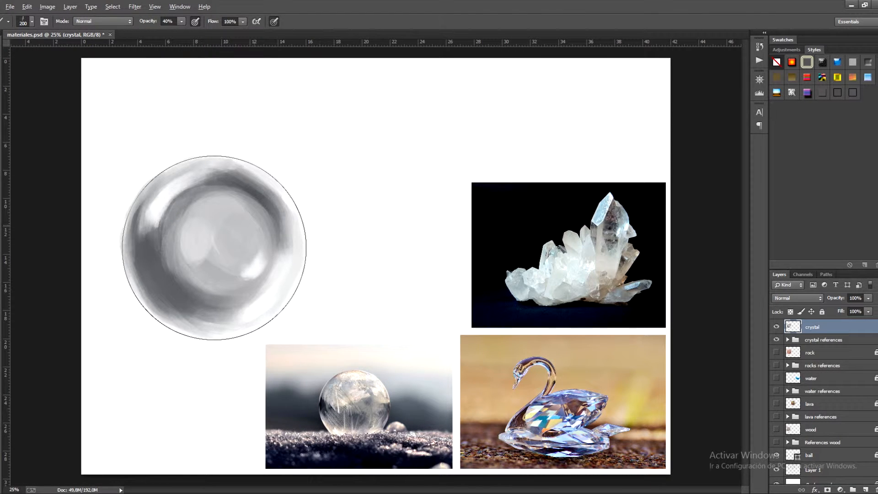
pyautogui.moveTo(151, 269)
pyautogui.mouseDown()
pyautogui.moveTo(185, 306)
pyautogui.moveTo(179, 291)
pyautogui.moveTo(180, 316)
pyautogui.mouseUp()
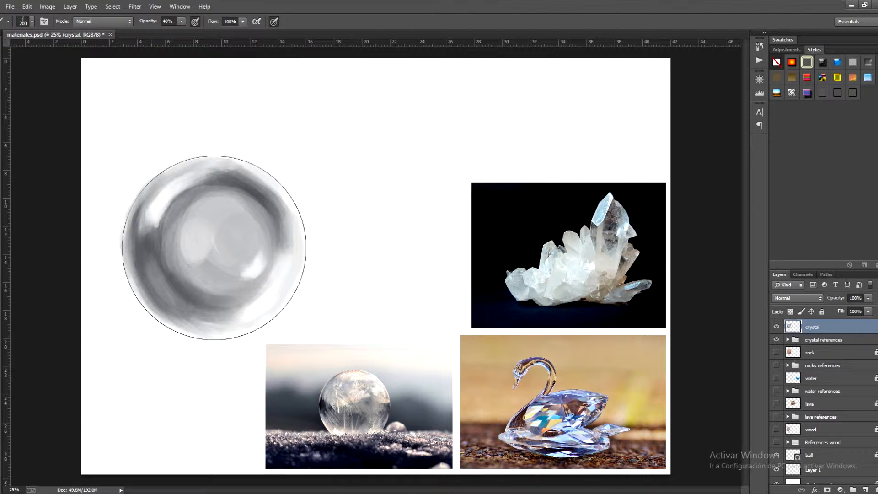
pyautogui.moveTo(152, 270); pyautogui.dragTo(179, 303)
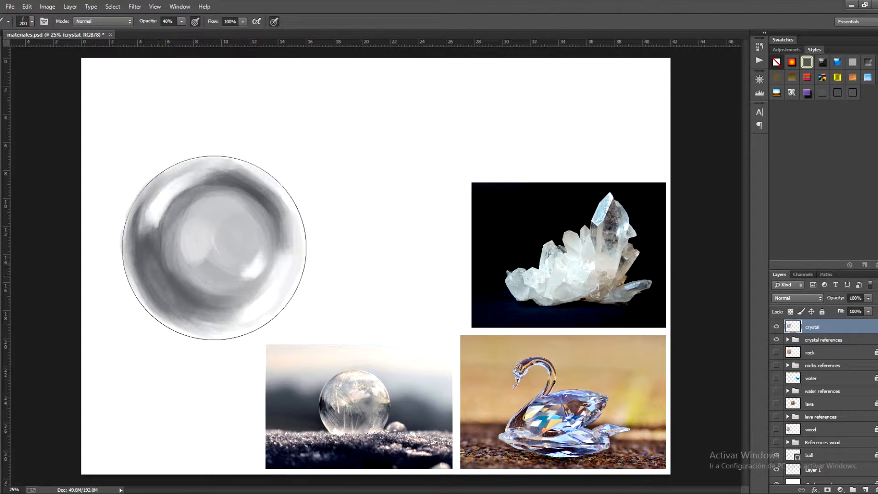
pyautogui.keyDown('alt'); pyautogui.click(160, 287); pyautogui.keyUp('alt')
pyautogui.moveTo(204, 316); pyautogui.dragTo(222, 314)
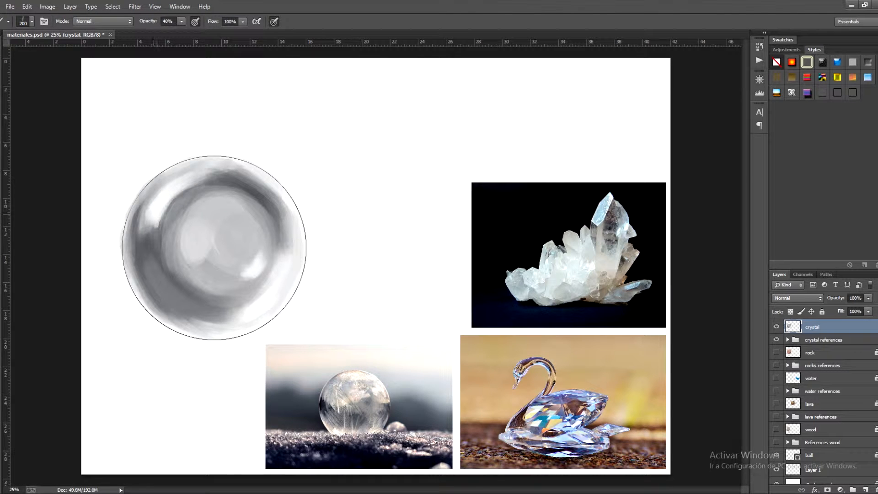
# - Hide the ball layer's outline and refine the sphere's lower-left edge with a 125 px brush in sampled grey
pyautogui.press('[')
pyautogui.press('[')
pyautogui.press('[')
pyautogui.keyDown('alt'); pyautogui.click(280, 190); pyautogui.keyUp('alt')
pyautogui.click(775, 455)
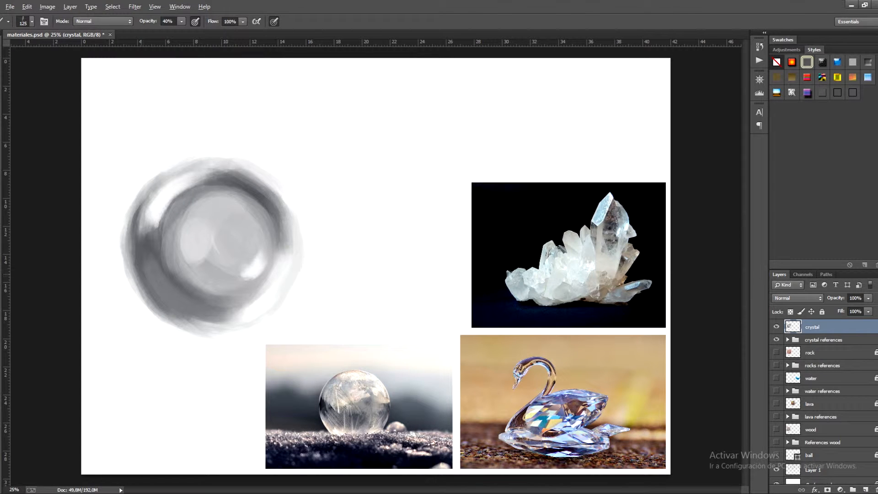
pyautogui.keyDown('alt'); pyautogui.click(132, 263); pyautogui.keyUp('alt')
pyautogui.moveTo(135, 286)
pyautogui.mouseDown()
pyautogui.moveTo(122, 239)
pyautogui.moveTo(144, 302)
pyautogui.mouseUp()
# - Define the sphere's bottom rim with an 80 px brush, erasing the excess paint outside it and retouching the edge
pyautogui.press('[')
pyautogui.press('[')
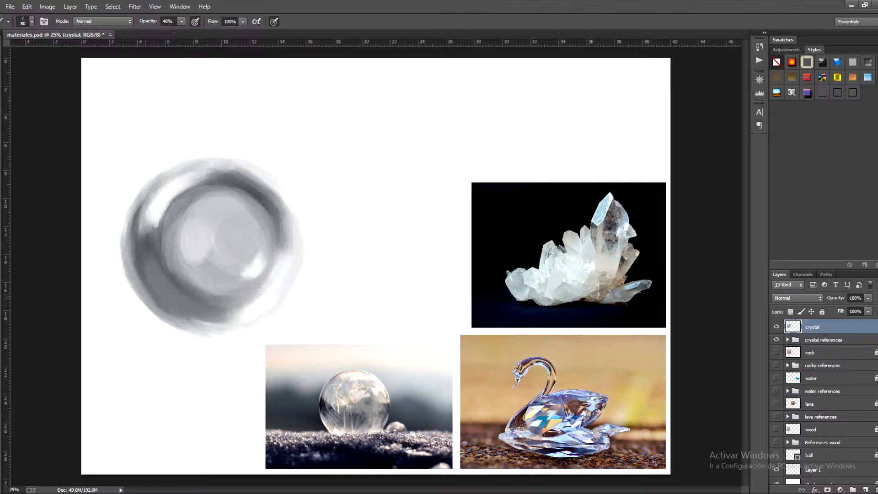
pyautogui.moveTo(180, 330)
pyautogui.mouseDown()
pyautogui.moveTo(236, 332)
pyautogui.moveTo(273, 310)
pyautogui.mouseUp()
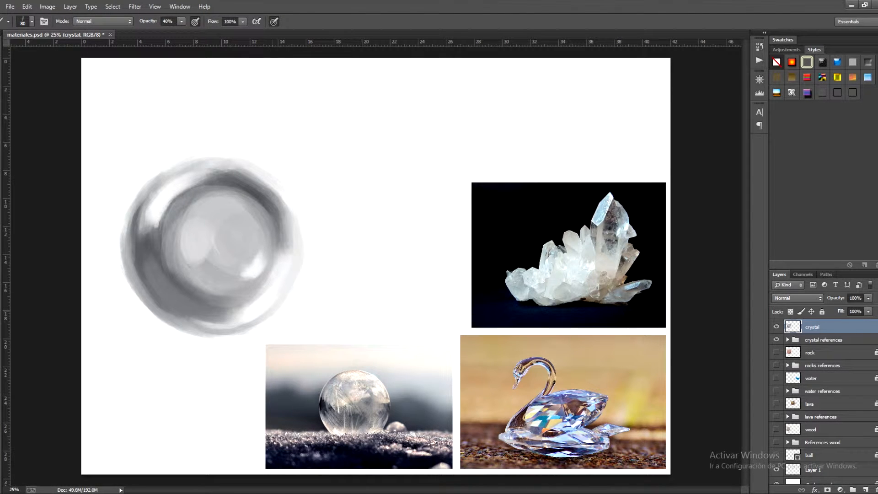
pyautogui.press('e')
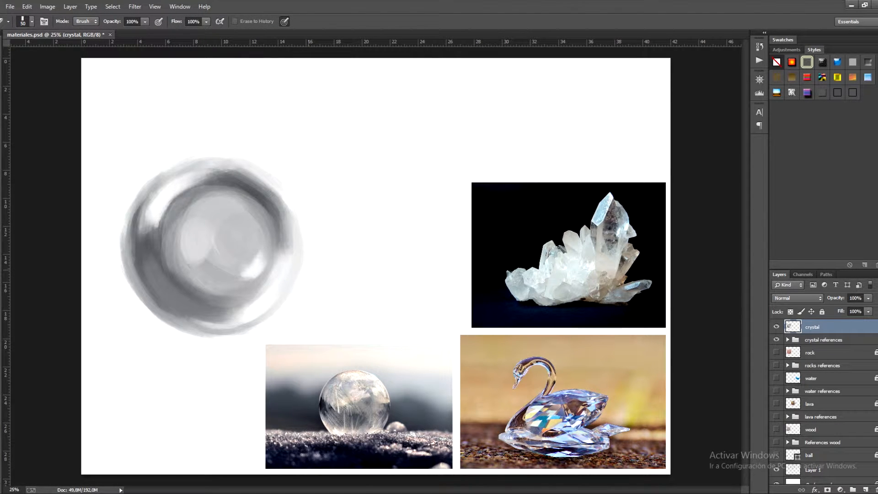
pyautogui.moveTo(260, 325); pyautogui.dragTo(197, 336)
pyautogui.press('b')
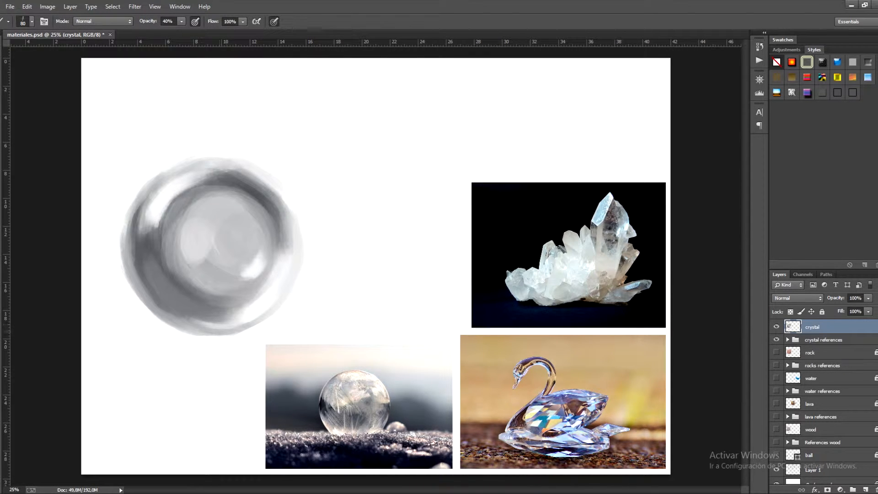
pyautogui.moveTo(229, 335); pyautogui.dragTo(204, 336)
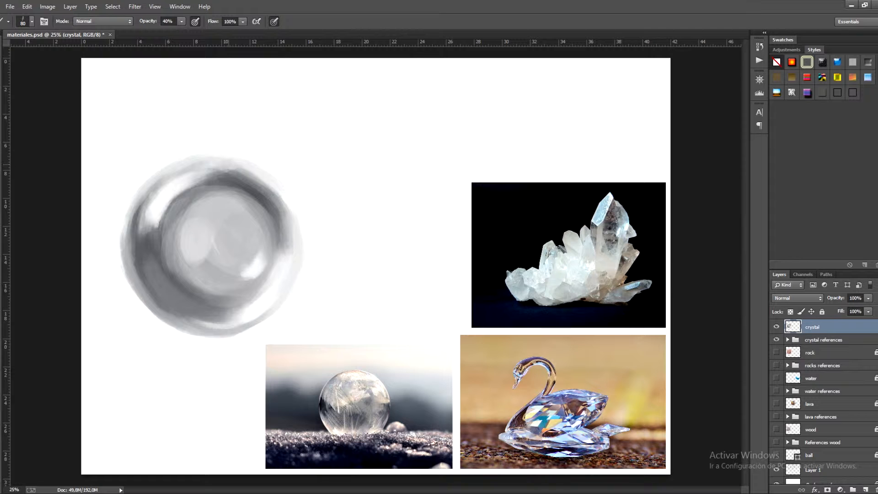
pyautogui.press('r')
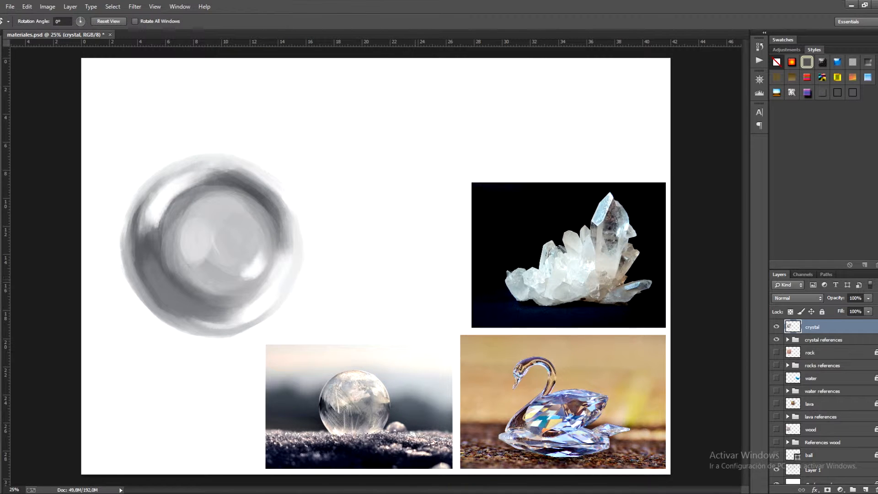
pyautogui.moveTo(244, 162)
pyautogui.mouseDown()
pyautogui.moveTo(382, 137)
pyautogui.moveTo(329, 149)
pyautogui.mouseUp()
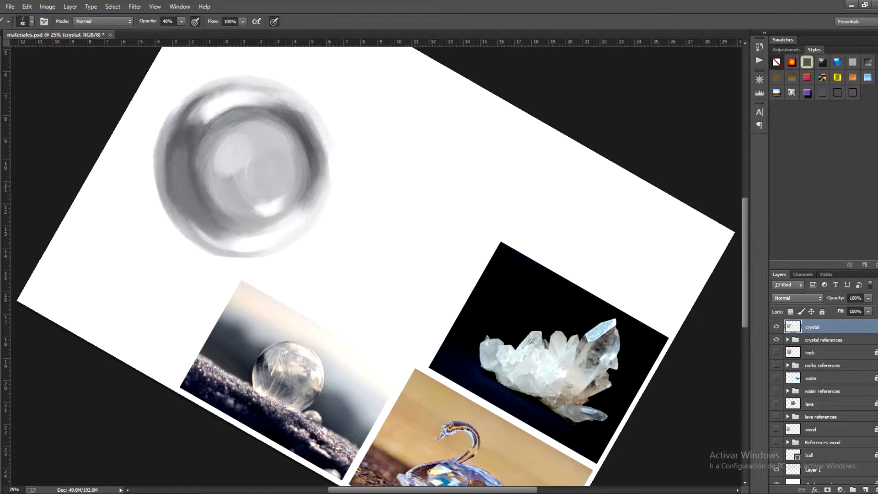
pyautogui.press('r')
pyautogui.moveTo(328, 149)
pyautogui.mouseDown()
pyautogui.moveTo(256, 231)
pyautogui.moveTo(277, 187)
pyautogui.mouseUp()
# - Paint a sampled dark grey curved reflection down the sphere's right side towards the lower-right highlight
pyautogui.keyDown('alt'); pyautogui.click(244, 184); pyautogui.keyUp('alt')
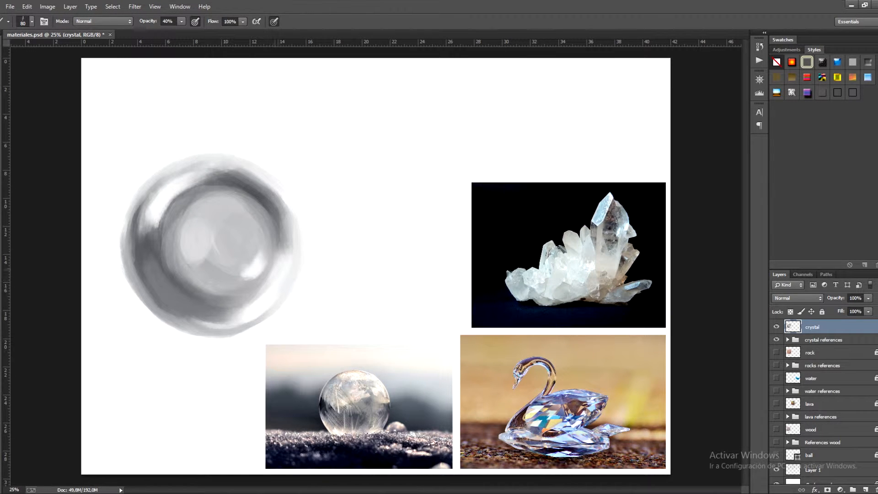
pyautogui.moveTo(278, 256)
pyautogui.mouseDown()
pyautogui.moveTo(290, 231)
pyautogui.moveTo(293, 270)
pyautogui.moveTo(281, 292)
pyautogui.mouseUp()
pyautogui.moveTo(279, 290)
pyautogui.mouseDown()
pyautogui.moveTo(256, 316)
pyautogui.moveTo(267, 305)
pyautogui.mouseUp()
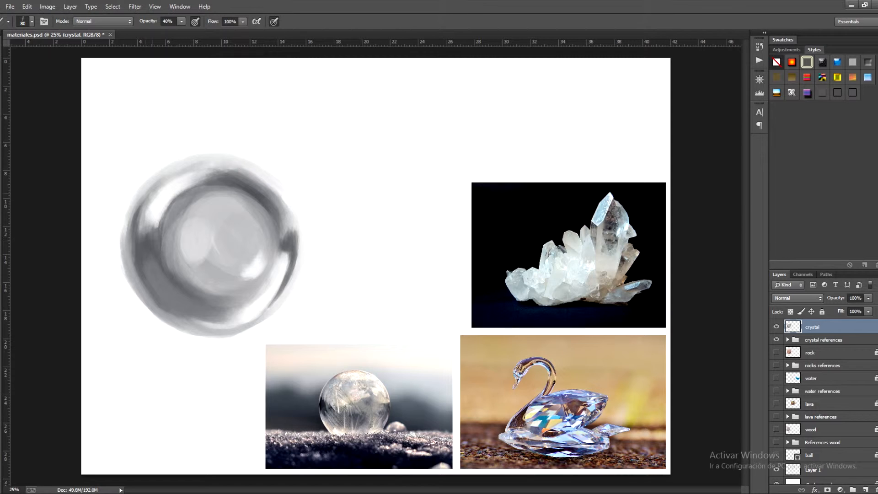
# - Paint a dark grey reflection along the sphere's upper-left rim with the 80 px brush and soften the disc's upper-left edge
pyautogui.moveTo(141, 204); pyautogui.dragTo(160, 172)
pyautogui.moveTo(127, 217)
pyautogui.mouseDown()
pyautogui.moveTo(144, 193)
pyautogui.moveTo(136, 210)
pyautogui.mouseUp()
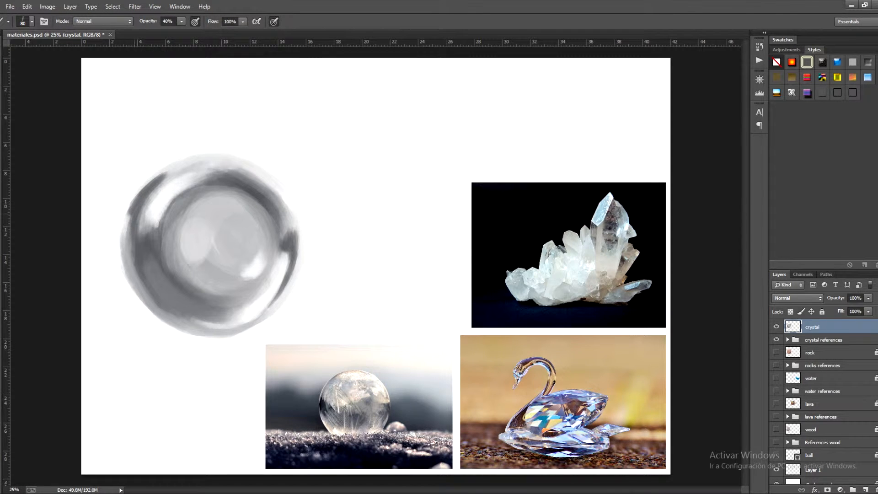
pyautogui.moveTo(163, 179); pyautogui.dragTo(204, 157)
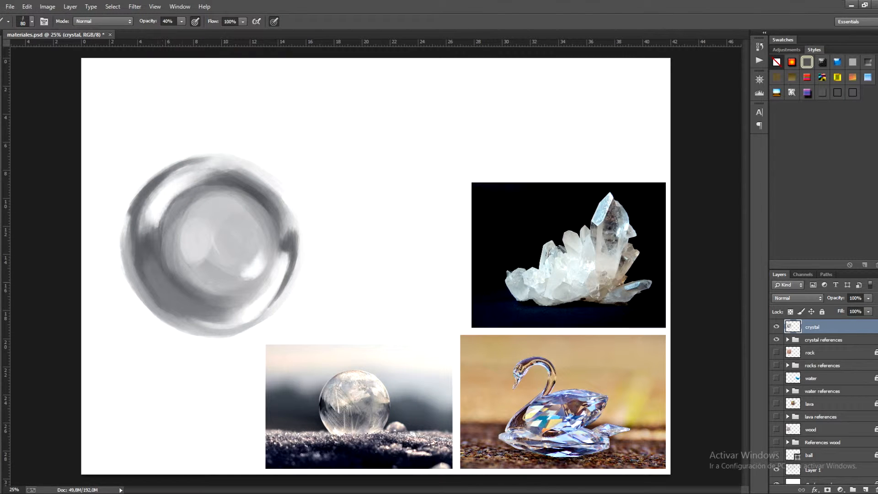
pyautogui.moveTo(156, 230); pyautogui.dragTo(168, 204)
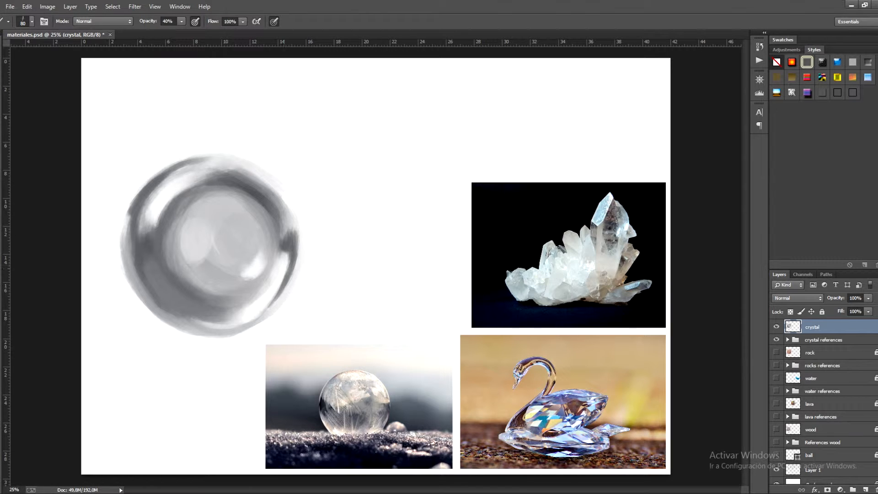
# - Darken the sphere's left rim with sampled grey and erase the excess paint outside it with a 50 px eraser
pyautogui.keyDown('alt'); pyautogui.click(133, 208); pyautogui.keyUp('alt')
pyautogui.moveTo(124, 229)
pyautogui.mouseDown()
pyautogui.moveTo(128, 203)
pyautogui.moveTo(125, 211)
pyautogui.mouseUp()
pyautogui.moveTo(125, 259); pyautogui.dragTo(123, 223)
pyautogui.press('r')
pyautogui.moveTo(375, 151)
pyautogui.mouseDown()
pyautogui.moveTo(468, 199)
pyautogui.moveTo(449, 178)
pyautogui.mouseUp()
pyautogui.moveTo(261, 143); pyautogui.dragTo(295, 187)
pyautogui.moveTo(248, 109); pyautogui.dragTo(214, 148)
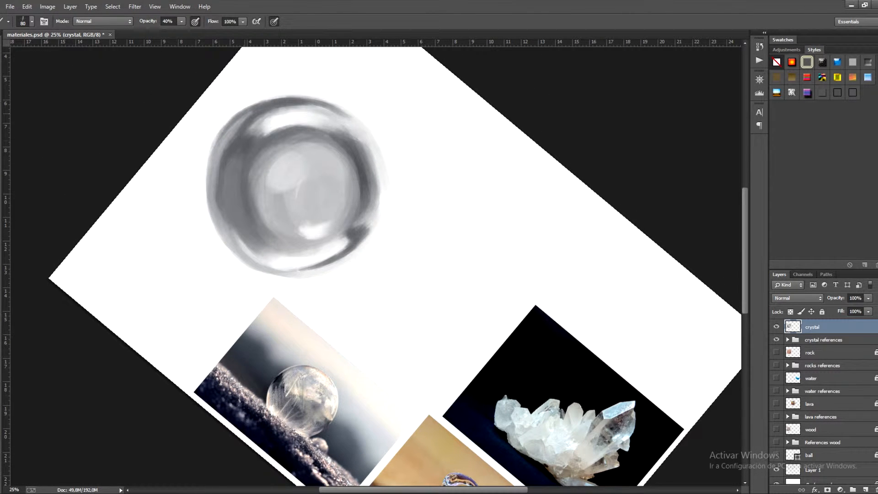
pyautogui.press('r')
pyautogui.moveTo(457, 184)
pyautogui.mouseDown()
pyautogui.moveTo(376, 151)
pyautogui.moveTo(388, 151)
pyautogui.mouseUp()
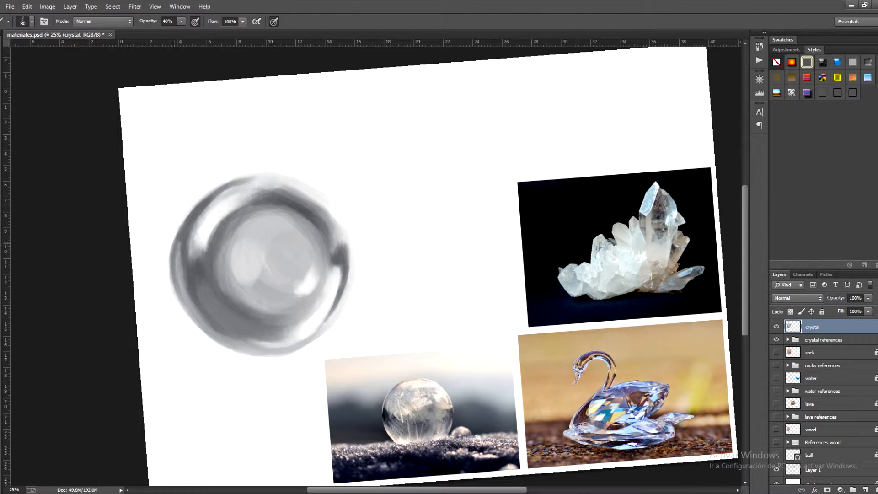
pyautogui.press('e')
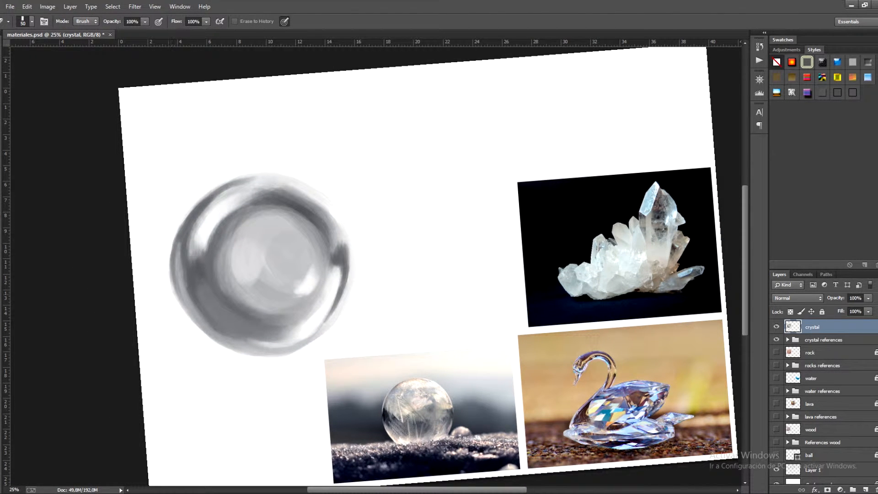
pyautogui.moveTo(171, 285); pyautogui.dragTo(170, 261)
# - Intensify the upper-left highlight and add a small light spot below the disc's lower-right highlight using a 175 px brush
pyautogui.press('b')
pyautogui.press(']')
pyautogui.press(']')
pyautogui.press(']')
pyautogui.press(']')
pyautogui.press(']')
pyautogui.press(']')
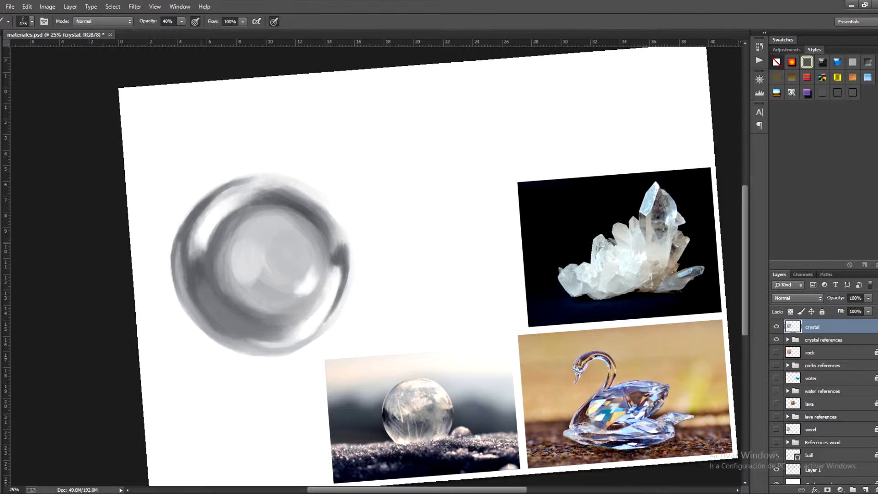
pyautogui.moveTo(199, 252); pyautogui.dragTo(223, 201)
pyautogui.moveTo(287, 305); pyautogui.dragTo(291, 310)
# - Brighten the disc's lower-right highlight with a 90 px brush and blend the lower-right rim band with a 300 px brush
pyautogui.press('[')
pyautogui.press('[')
pyautogui.press('[')
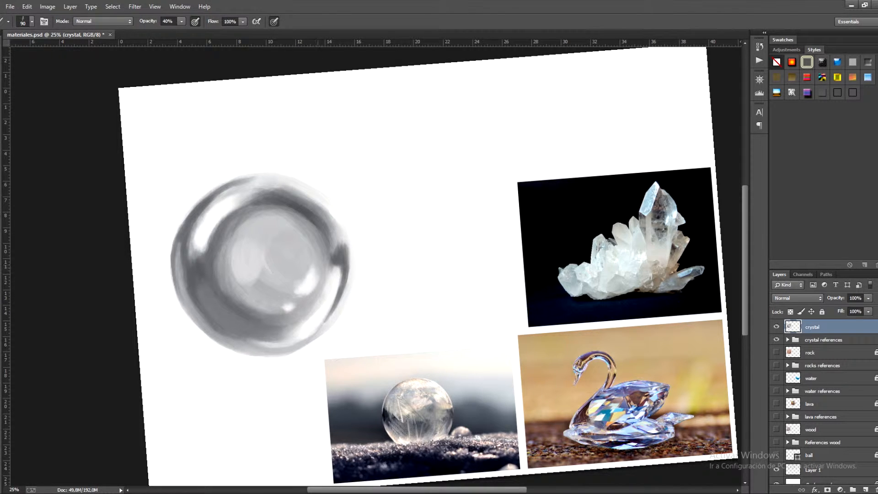
pyautogui.moveTo(318, 266); pyautogui.dragTo(316, 275)
pyautogui.press(']')
pyautogui.press(']')
pyautogui.press(']')
pyautogui.press(']')
pyautogui.moveTo(287, 336); pyautogui.dragTo(310, 318)
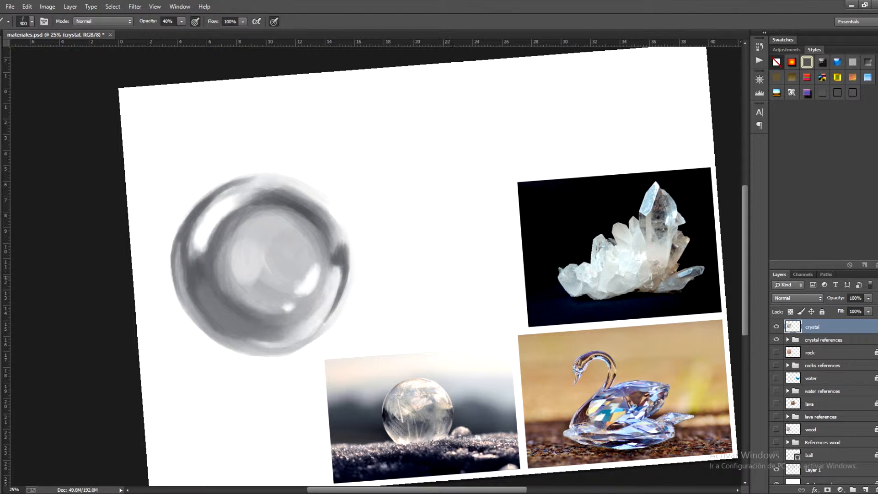
# - Paint thin light streaks in the sphere's bottom shadow and sharpen the upper-left highlight with a 40 px brush
pyautogui.press('r')
pyautogui.press('Escape')
pyautogui.moveTo(440, 293); pyautogui.dragTo(446, 285)
pyautogui.press('Escape')
pyautogui.press('b')
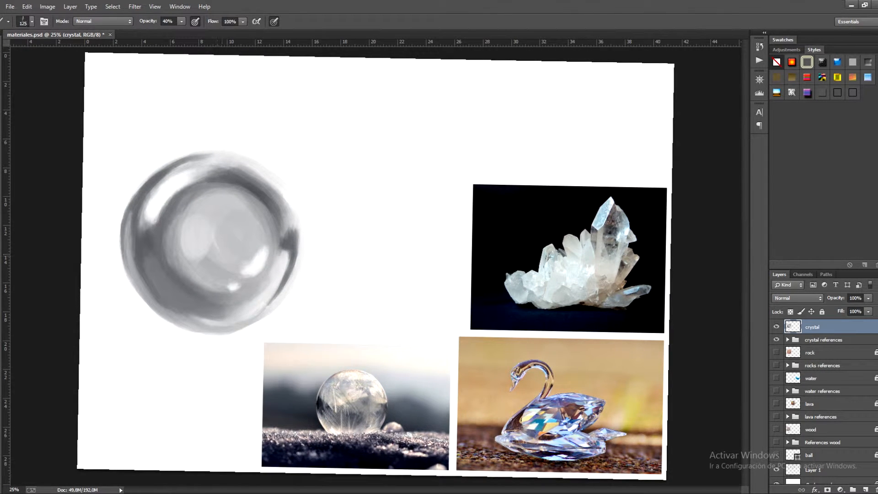
pyautogui.press('[')
pyautogui.press('[')
pyautogui.moveTo(221, 295); pyautogui.dragTo(216, 307)
pyautogui.moveTo(212, 318); pyautogui.dragTo(211, 312)
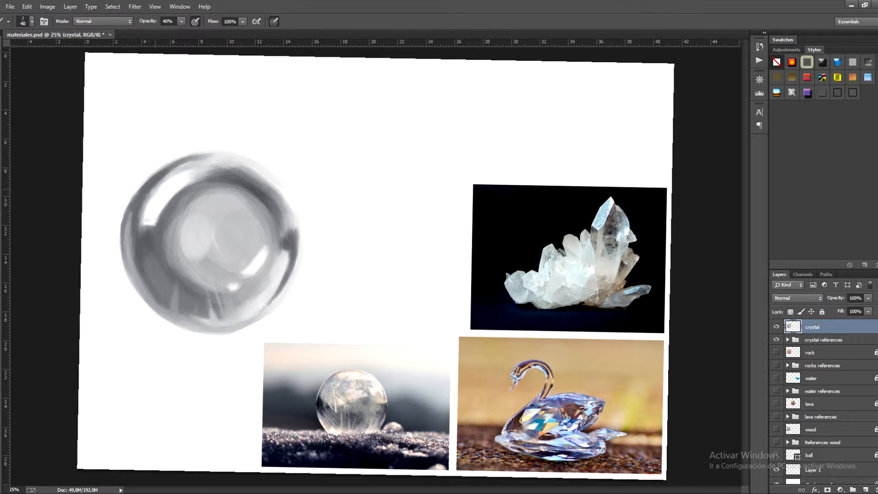
pyautogui.moveTo(154, 190); pyautogui.dragTo(142, 222)
# - Blend the upper end of the upper-left highlight into the surrounding rim with a 175 px brush and sampled greys
pyautogui.press(']')
pyautogui.press(']')
pyautogui.press(']')
pyautogui.press(']')
pyautogui.press(']')
pyautogui.press(']')
pyautogui.press(']')
pyautogui.press(']')
pyautogui.keyDown('alt'); pyautogui.click(220, 172); pyautogui.keyUp('alt')
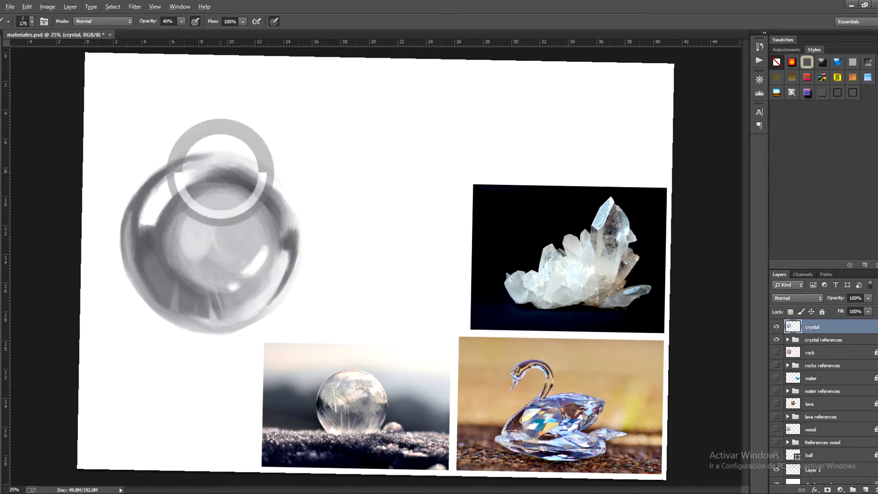
pyautogui.moveTo(194, 167)
pyautogui.mouseDown()
pyautogui.moveTo(165, 185)
pyautogui.moveTo(175, 196)
pyautogui.moveTo(141, 210)
pyautogui.mouseUp()
pyautogui.keyDown('alt'); pyautogui.click(177, 180); pyautogui.keyUp('alt')
pyautogui.keyDown('alt'); pyautogui.click(213, 169); pyautogui.keyUp('alt')
pyautogui.moveTo(184, 181)
pyautogui.mouseDown()
pyautogui.moveTo(217, 162)
pyautogui.moveTo(174, 186)
pyautogui.mouseUp()
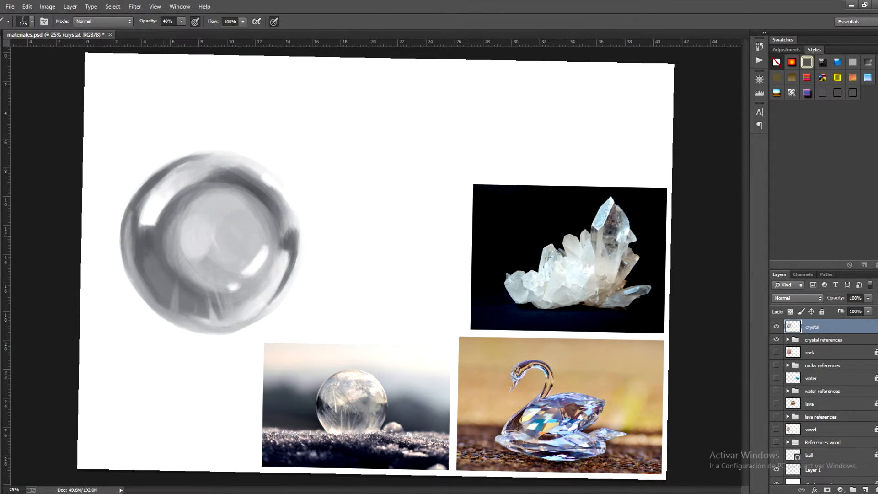
# - Blend the central disc into an even mid-grey with the 175 px brush and sampled tone, undoing the last stroke
pyautogui.moveTo(171, 237)
pyautogui.mouseDown()
pyautogui.moveTo(195, 275)
pyautogui.moveTo(185, 253)
pyautogui.mouseUp()
pyautogui.moveTo(189, 218); pyautogui.dragTo(194, 275)
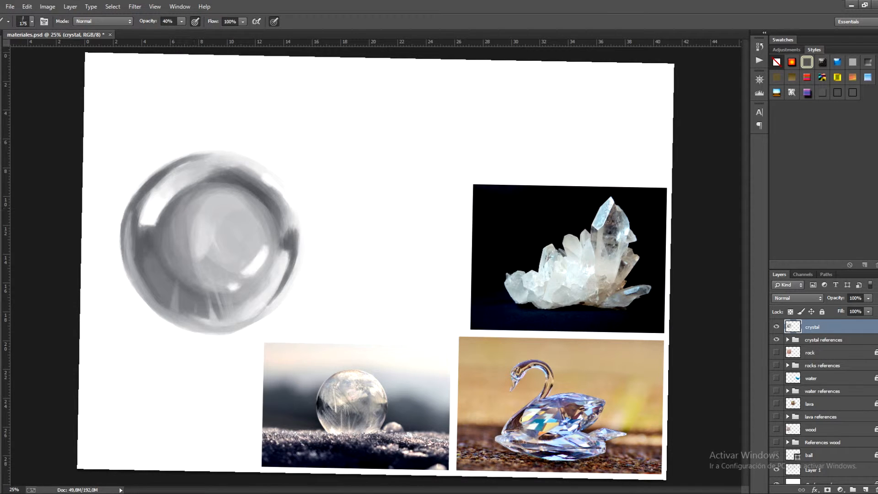
pyautogui.moveTo(204, 199)
pyautogui.mouseDown()
pyautogui.moveTo(212, 196)
pyautogui.moveTo(255, 236)
pyautogui.moveTo(246, 242)
pyautogui.mouseUp()
pyautogui.moveTo(201, 211)
pyautogui.mouseDown()
pyautogui.moveTo(226, 256)
pyautogui.moveTo(250, 259)
pyautogui.mouseUp()
pyautogui.keyDown('alt'); pyautogui.click(193, 240); pyautogui.keyUp('alt')
pyautogui.moveTo(186, 247); pyautogui.dragTo(188, 279)
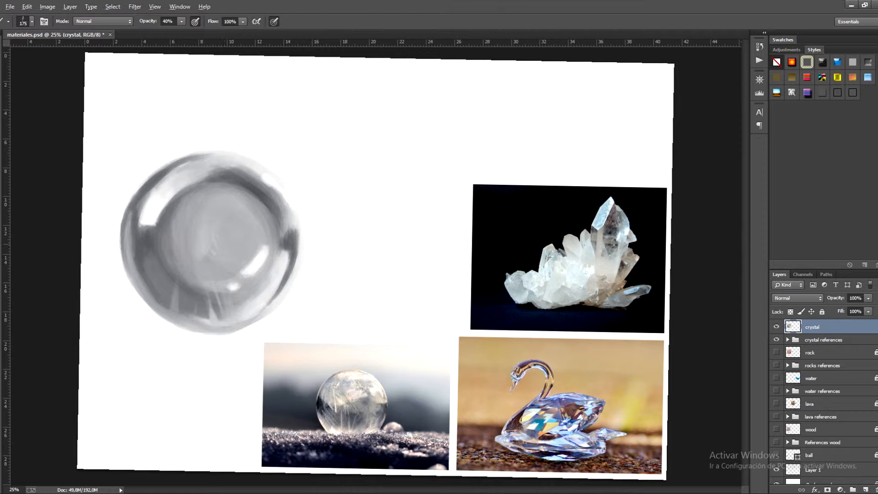
pyautogui.moveTo(201, 208); pyautogui.dragTo(196, 276)
pyautogui.moveTo(224, 201)
pyautogui.mouseDown()
pyautogui.moveTo(219, 265)
pyautogui.moveTo(240, 265)
pyautogui.moveTo(228, 270)
pyautogui.moveTo(501, 347)
pyautogui.moveTo(524, 267)
pyautogui.mouseUp()
pyautogui.hotkey('ctrl', 'z')
# - Paint dark grey along the sphere's upper-right rim and soften the adjacent edge of the central disc
pyautogui.press('r')
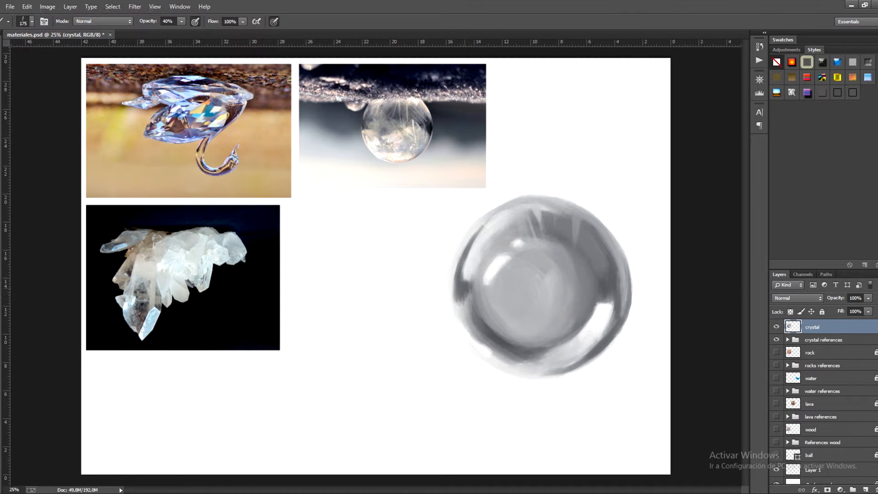
pyautogui.moveTo(460, 302); pyautogui.dragTo(467, 319)
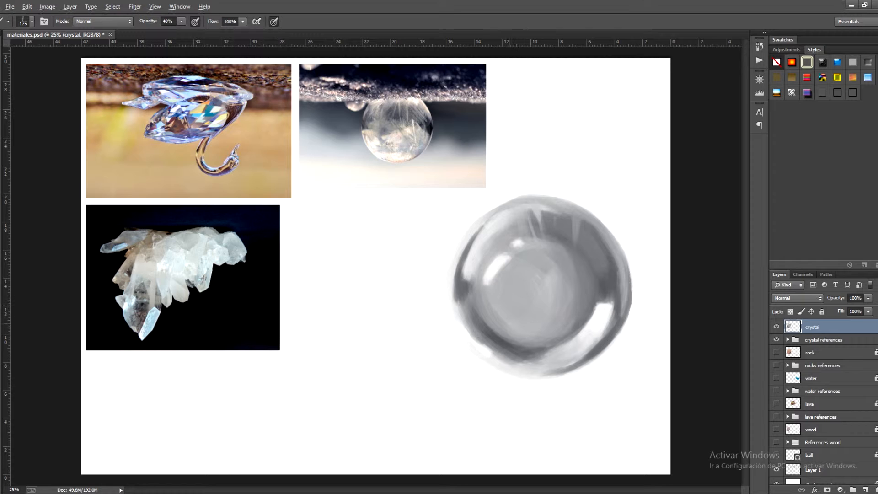
pyautogui.moveTo(481, 306)
pyautogui.mouseDown()
pyautogui.moveTo(497, 332)
pyautogui.moveTo(532, 345)
pyautogui.moveTo(520, 341)
pyautogui.moveTo(546, 341)
pyautogui.moveTo(496, 326)
pyautogui.moveTo(482, 306)
pyautogui.mouseUp()
pyautogui.press('r')
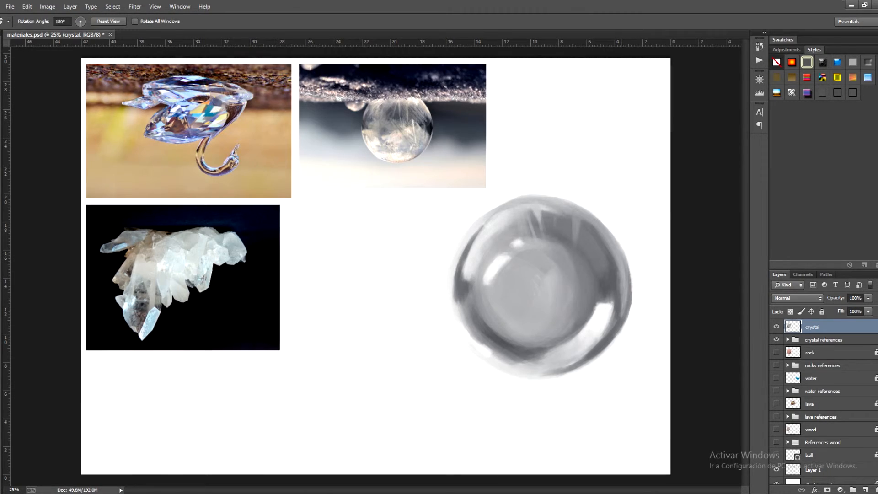
pyautogui.moveTo(407, 263)
pyautogui.mouseDown()
pyautogui.moveTo(345, 260)
pyautogui.moveTo(345, 270)
pyautogui.mouseUp()
pyautogui.press('b')
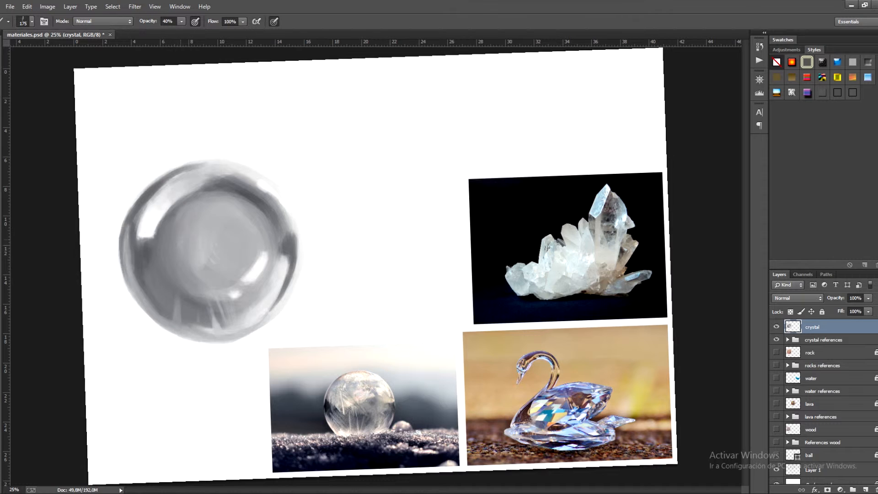
# - Paint sampled mid-grey over the dark arc above the disc and blend it out across the sphere's upper-right side
pyautogui.keyDown('alt'); pyautogui.click(171, 266); pyautogui.keyUp('alt')
pyautogui.moveTo(229, 190)
pyautogui.mouseDown()
pyautogui.moveTo(270, 215)
pyautogui.moveTo(231, 299)
pyautogui.moveTo(466, 397)
pyautogui.mouseUp()
pyautogui.press('r')
pyautogui.moveTo(454, 343); pyautogui.dragTo(443, 399)
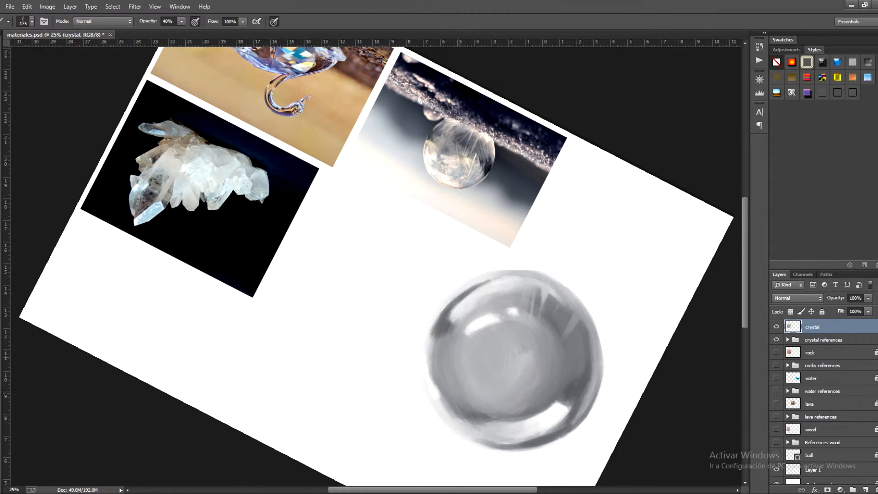
pyautogui.press('r')
pyautogui.moveTo(498, 389); pyautogui.dragTo(266, 257)
pyautogui.moveTo(196, 170); pyautogui.dragTo(260, 179)
pyautogui.press('r')
pyautogui.moveTo(261, 180)
pyautogui.mouseDown()
pyautogui.moveTo(450, 145)
pyautogui.moveTo(466, 158)
pyautogui.mouseUp()
pyautogui.moveTo(461, 204); pyautogui.dragTo(447, 222)
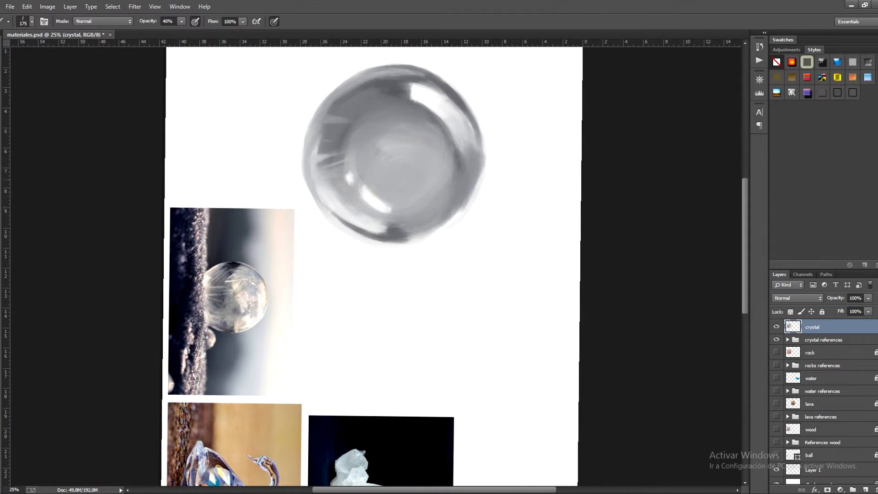
pyautogui.moveTo(474, 184)
pyautogui.mouseDown()
pyautogui.moveTo(451, 220)
pyautogui.moveTo(306, 278)
pyautogui.mouseUp()
pyautogui.press('r')
pyautogui.press('Escape')
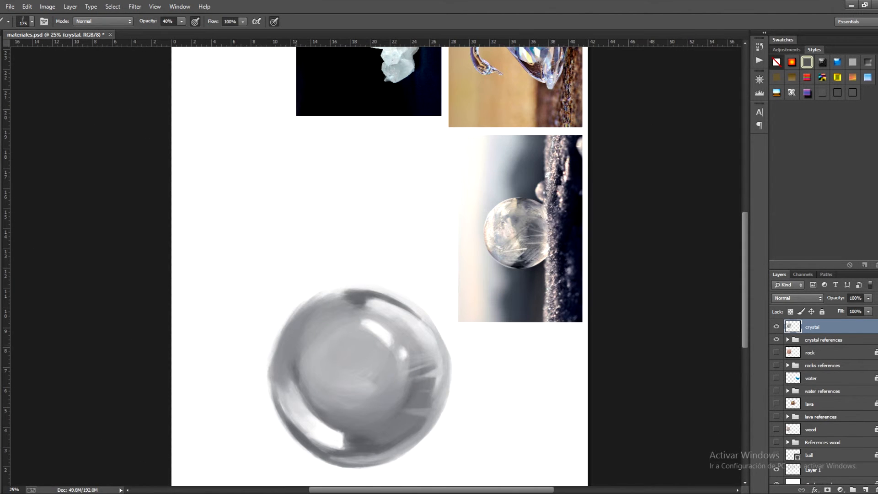
# - Erase the excess paint beyond the sphere's top rim and retouch the edge with the brush
pyautogui.press('e')
pyautogui.moveTo(270, 345); pyautogui.dragTo(272, 391)
pyautogui.press('r')
pyautogui.moveTo(279, 362)
pyautogui.mouseDown()
pyautogui.moveTo(240, 254)
pyautogui.moveTo(282, 167)
pyautogui.moveTo(274, 175)
pyautogui.mouseUp()
pyautogui.press('b')
pyautogui.moveTo(288, 211); pyautogui.dragTo(277, 187)
pyautogui.press('r')
pyautogui.press('Escape')
pyautogui.press('b')
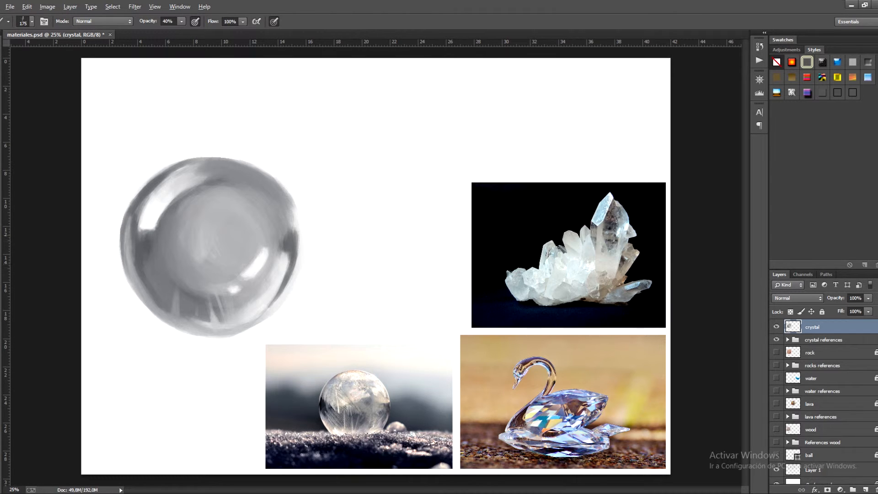
# - Paint a translucent light oval reflection on the upper-left part of the central disc with the 175 px brush
pyautogui.moveTo(181, 214)
pyautogui.mouseDown()
pyautogui.moveTo(185, 235)
pyautogui.moveTo(201, 203)
pyautogui.moveTo(164, 228)
pyautogui.moveTo(157, 253)
pyautogui.mouseUp()
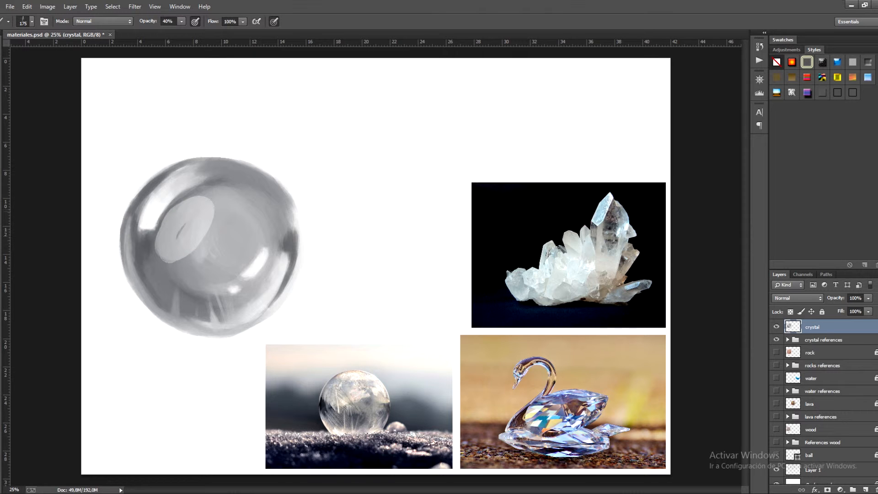
pyautogui.press('r')
pyautogui.moveTo(490, 229)
pyautogui.mouseDown()
pyautogui.moveTo(401, 149)
pyautogui.moveTo(271, 208)
pyautogui.moveTo(256, 262)
pyautogui.moveTo(304, 170)
pyautogui.moveTo(431, 371)
pyautogui.moveTo(470, 193)
pyautogui.moveTo(490, 230)
pyautogui.mouseUp()
pyautogui.press('b')
pyautogui.moveTo(180, 200); pyautogui.dragTo(155, 252)
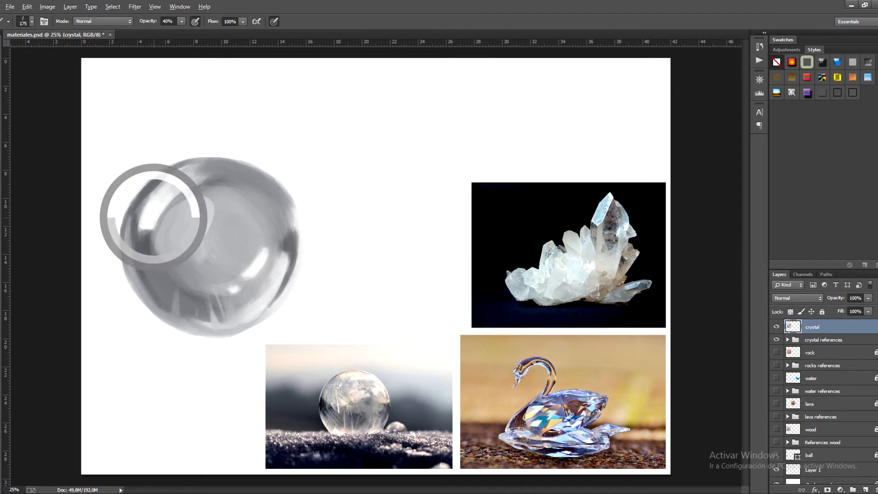
# - Paint a light translucent reflection around the disc's lower-right highlight, undoing the oversized first stroke and the extra one above it
pyautogui.moveTo(247, 254)
pyautogui.mouseDown()
pyautogui.moveTo(213, 304)
pyautogui.moveTo(238, 292)
pyautogui.mouseUp()
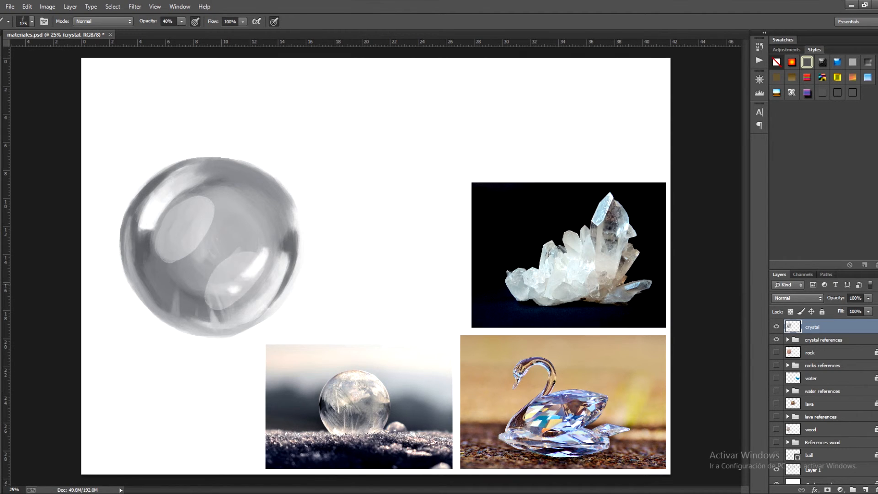
pyautogui.hotkey('ctrl', 'z')
pyautogui.moveTo(256, 260); pyautogui.dragTo(215, 300)
pyautogui.moveTo(267, 234); pyautogui.dragTo(257, 258)
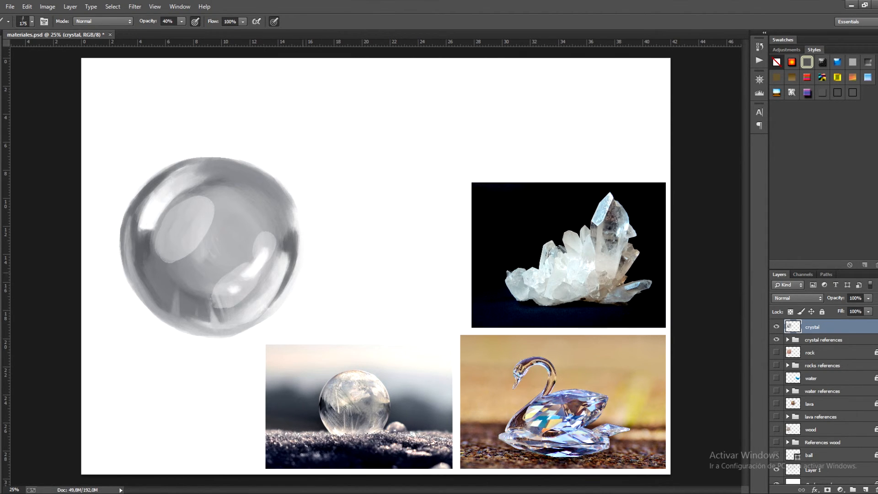
pyautogui.hotkey('ctrl', 'z')
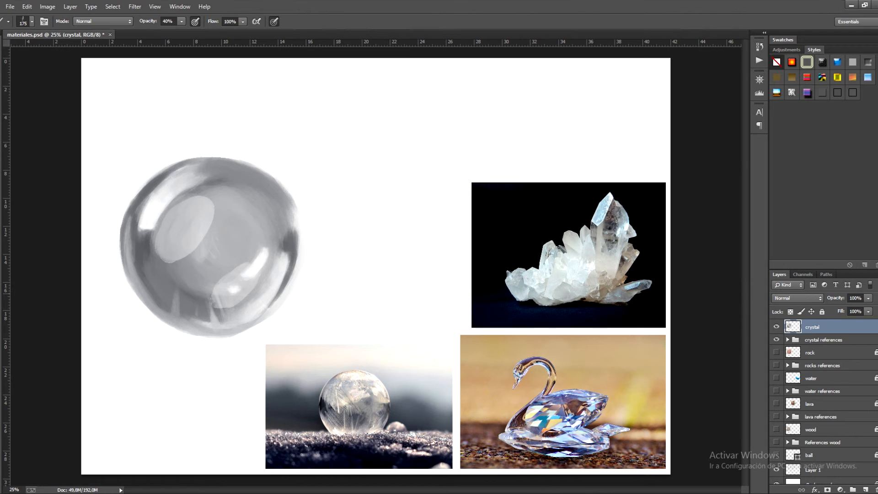
# - Trim the sphere's left rim with the 50 px eraser and check the whole painting at a reduced size
pyautogui.press('e')
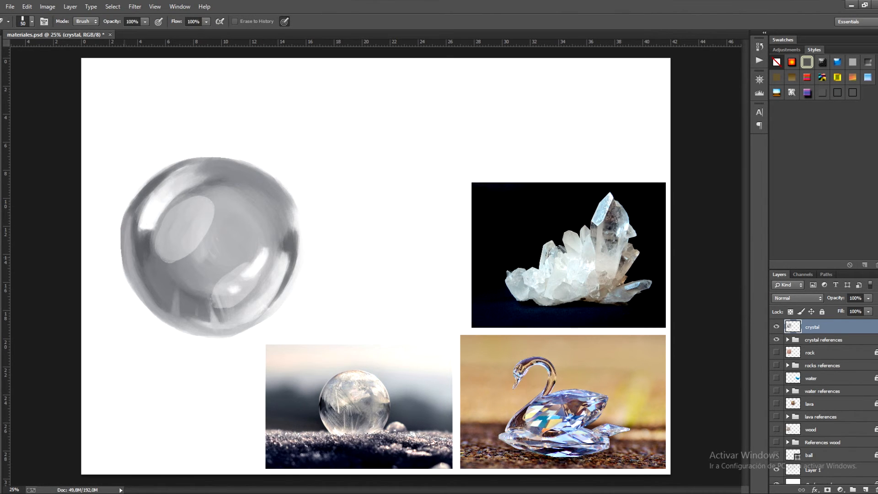
pyautogui.hotkey('ctrl', '-')
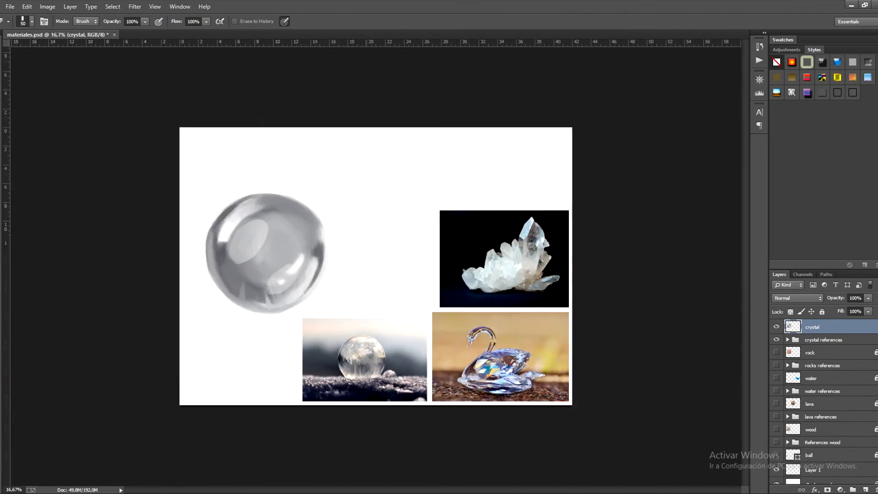
pyautogui.hotkey('ctrl', '+')
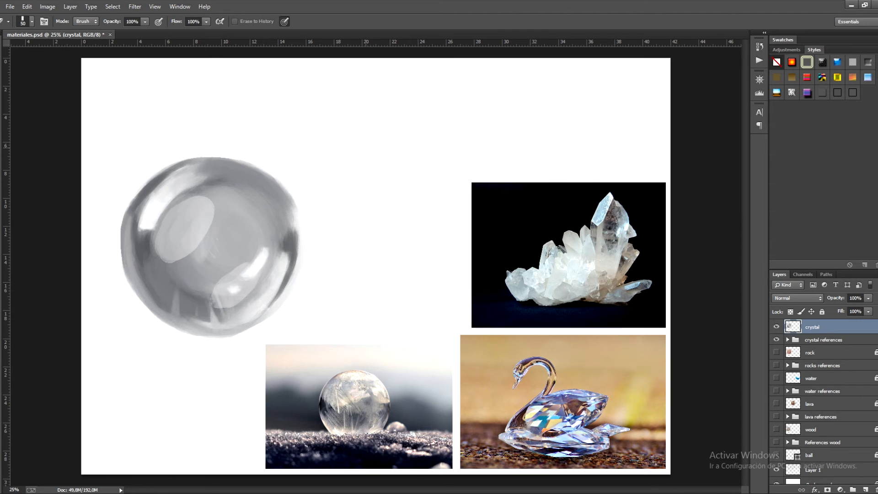
# - Brighten the upper-left highlight and the light band along the lower-right rim with a 60 px brush
pyautogui.press('b')
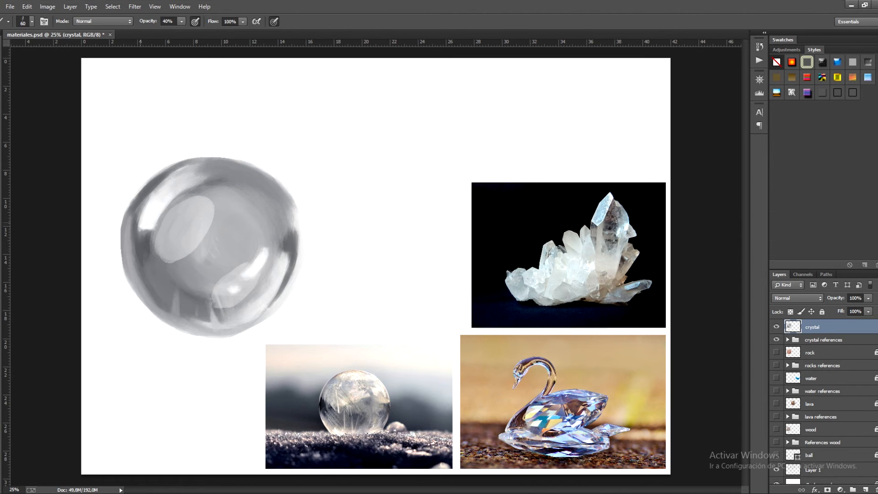
pyautogui.moveTo(140, 222); pyautogui.dragTo(159, 185)
pyautogui.moveTo(274, 290); pyautogui.dragTo(243, 322)
pyautogui.moveTo(287, 254); pyautogui.dragTo(281, 284)
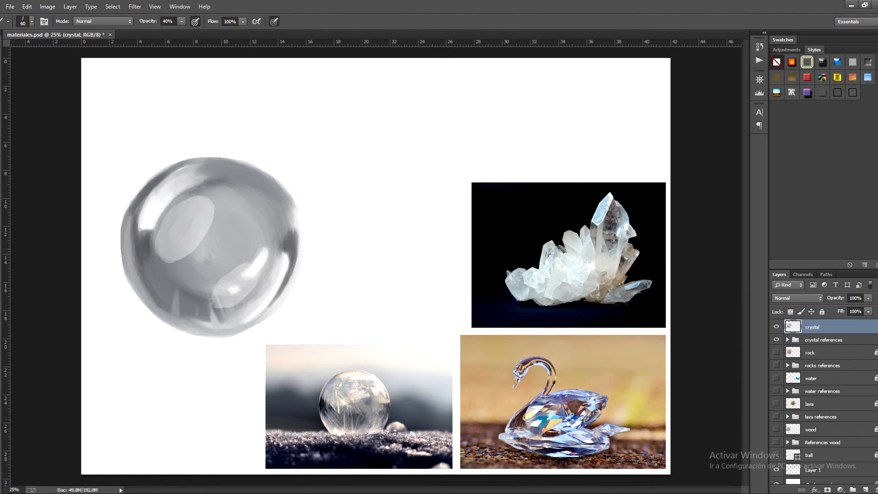
# - Retouch the sphere's right rim and the dark band beneath the upper-left highlight with the 60 px brush and sampled grey
pyautogui.moveTo(297, 249); pyautogui.dragTo(296, 257)
pyautogui.moveTo(296, 219); pyautogui.dragTo(294, 233)
pyautogui.moveTo(139, 230); pyautogui.dragTo(152, 229)
pyautogui.keyDown('alt'); pyautogui.click(151, 185); pyautogui.keyUp('alt')
pyautogui.moveTo(131, 262); pyautogui.dragTo(134, 245)
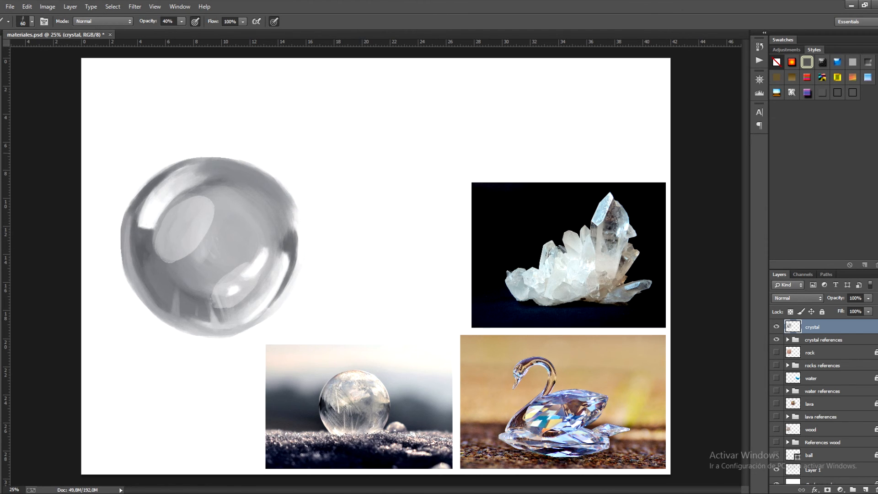